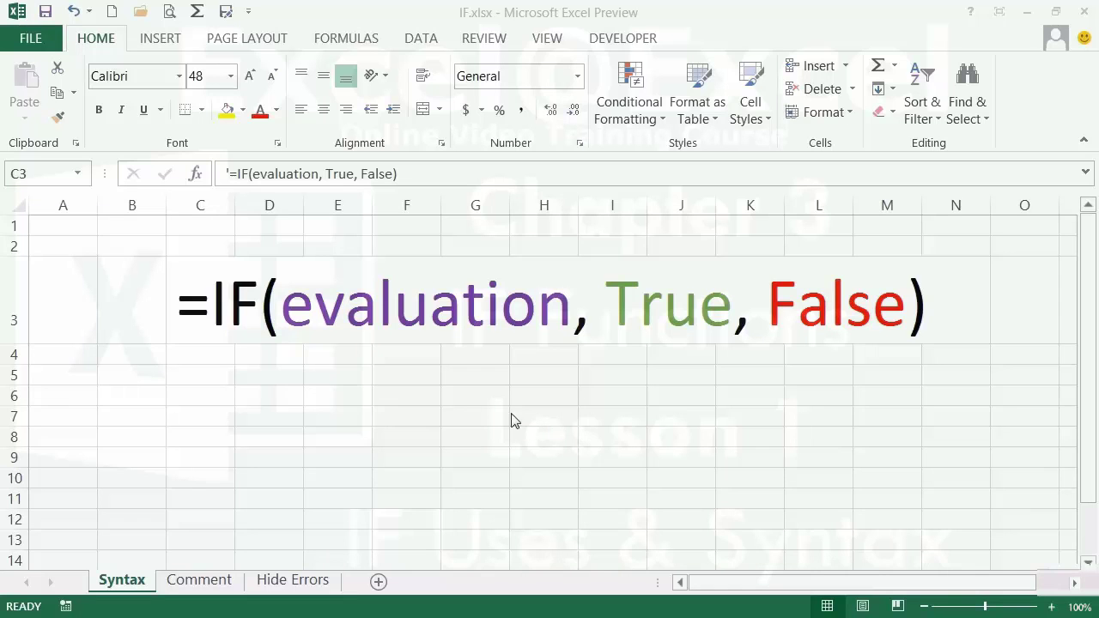
- On the Comment sheet, enter the formula =IF(B2>45,"Getting on a bit","Quite young") in cell C2
click(203, 327)
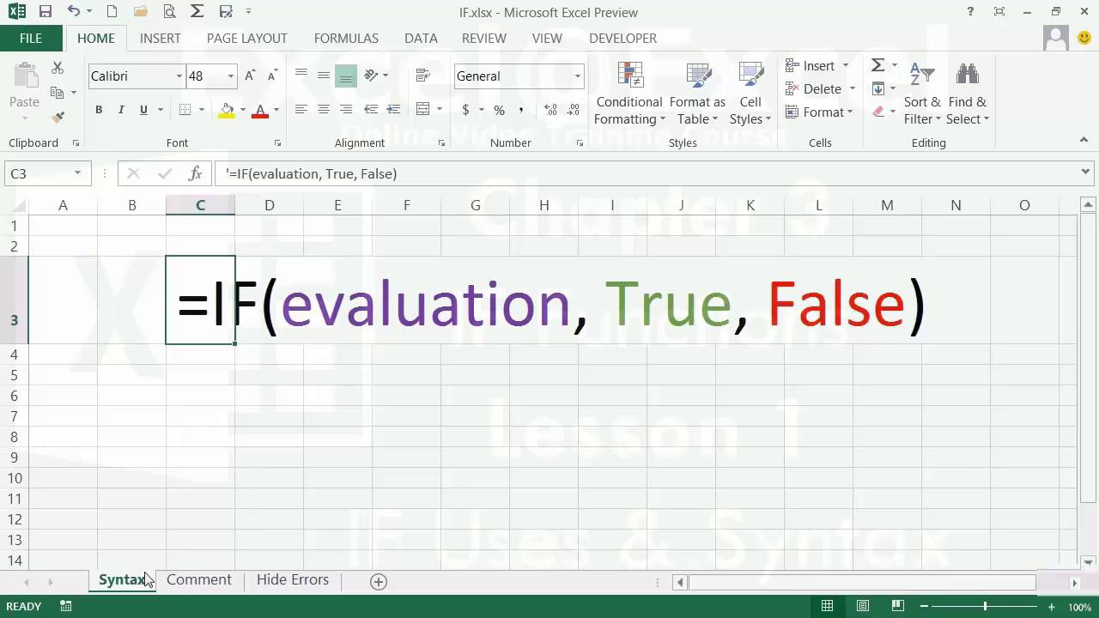
click(204, 581)
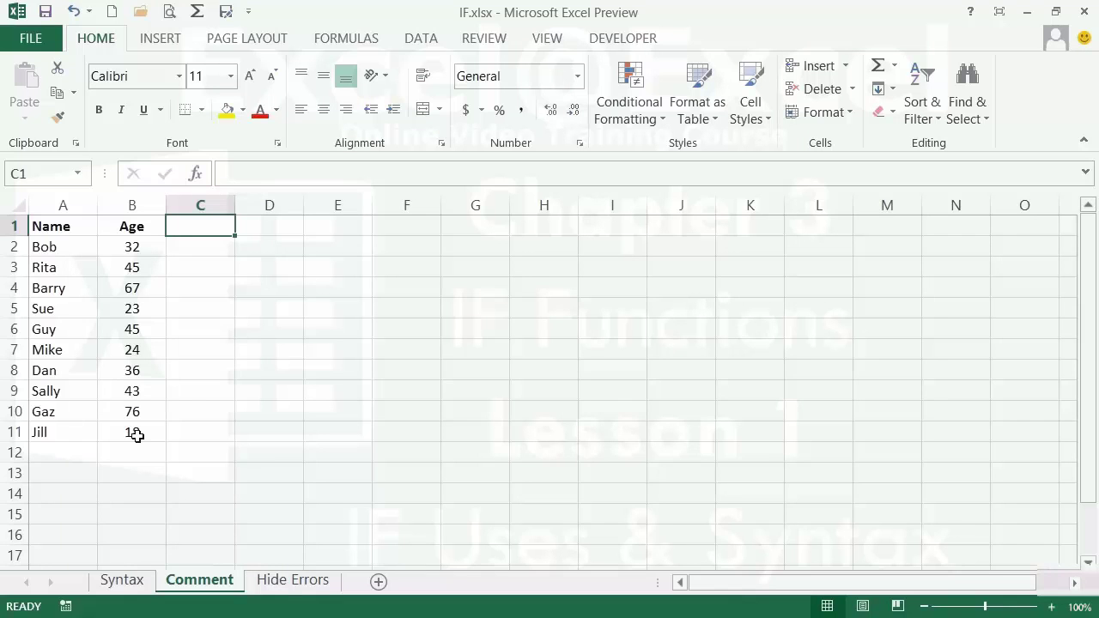
click(196, 248)
text(=)
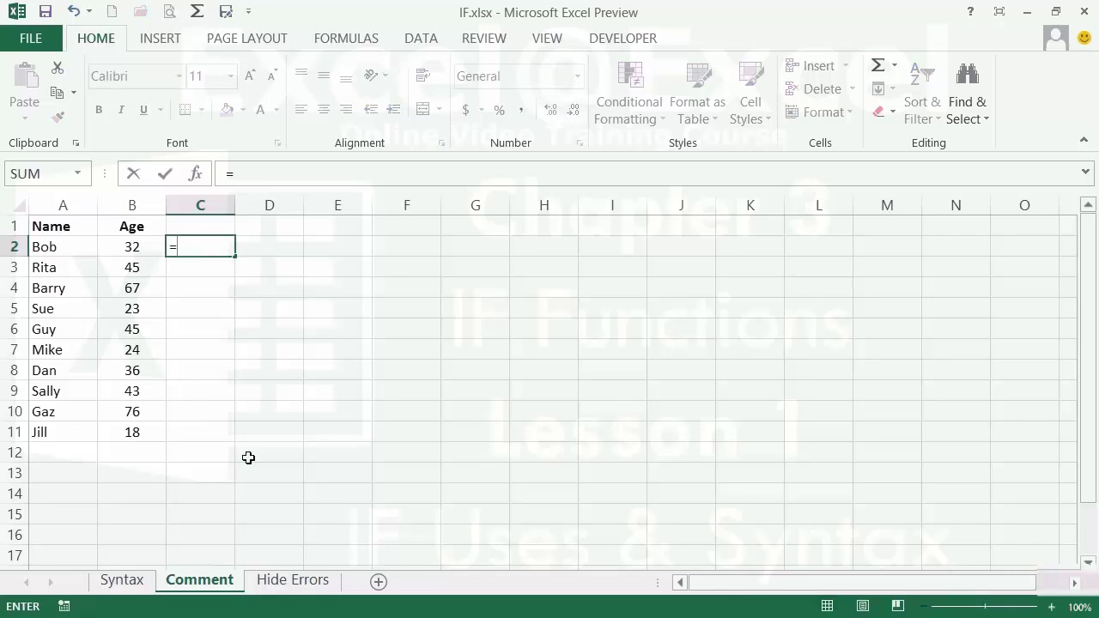
text(if()
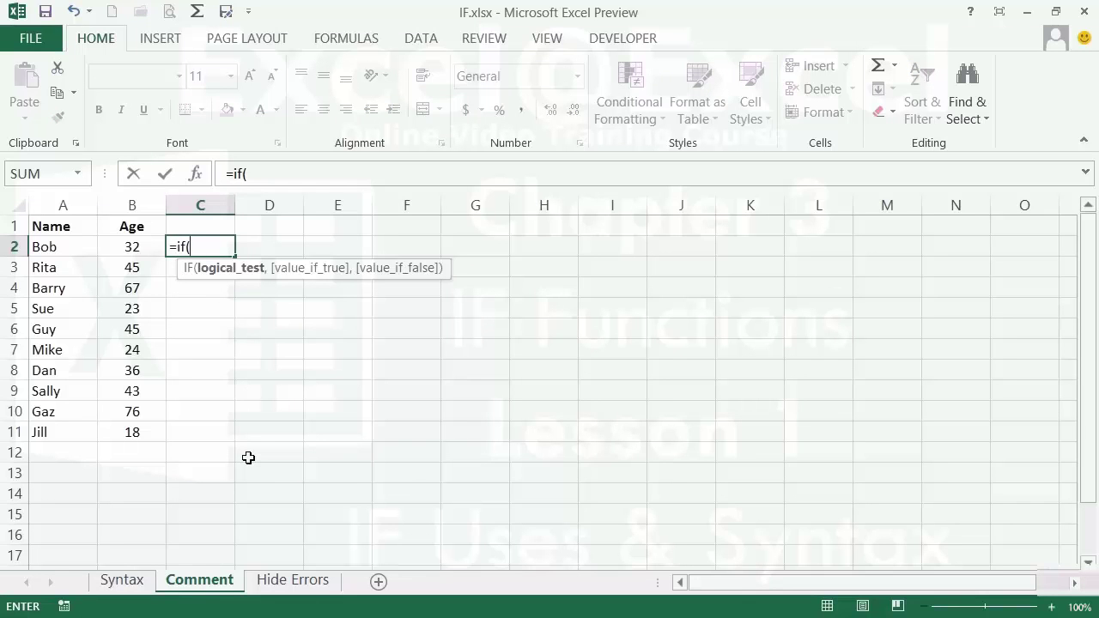
click(144, 248)
text(>4)
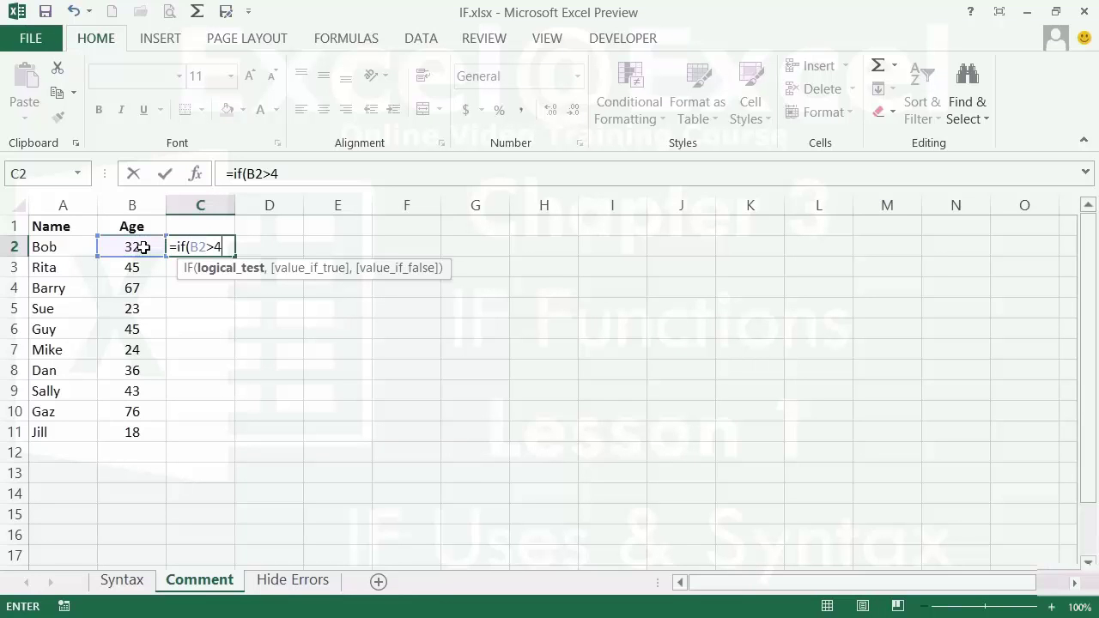
text(5,)
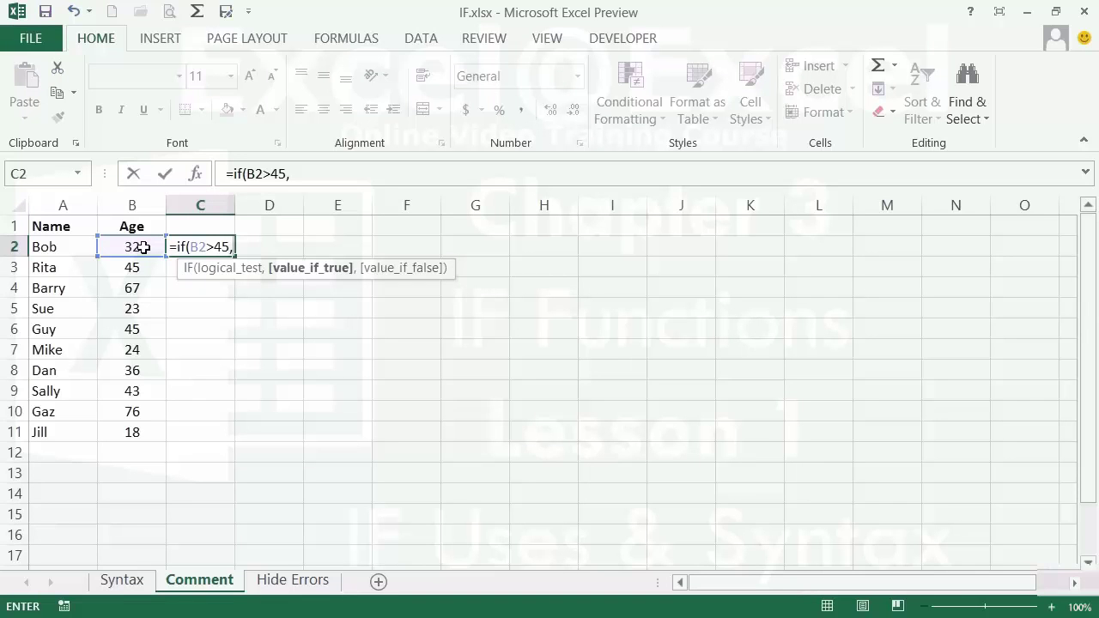
text("Getting on a bit)
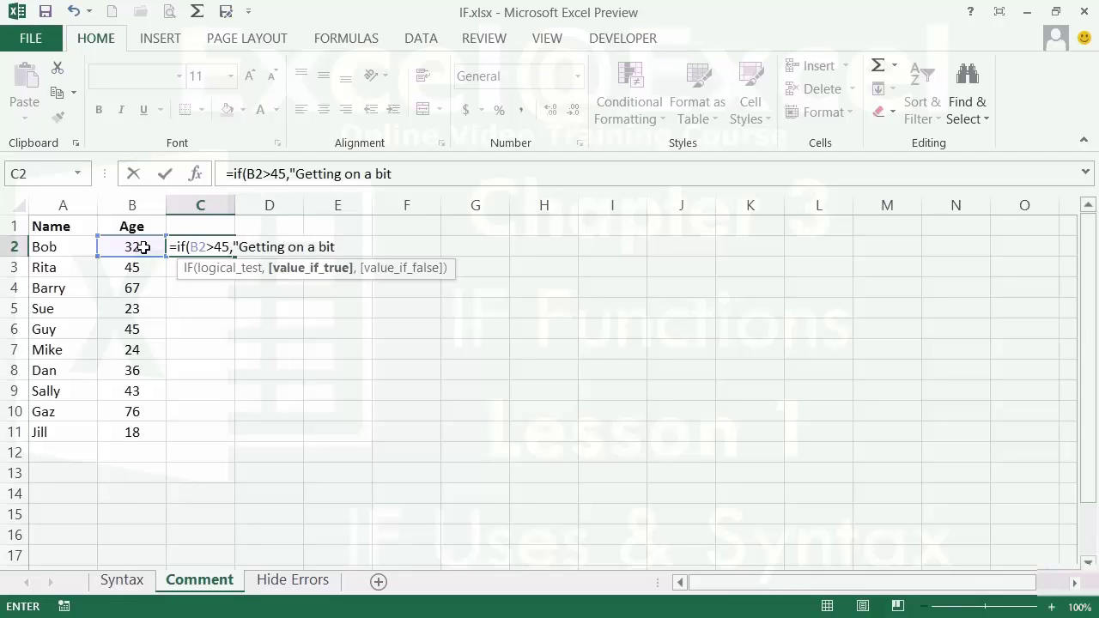
text(")
text(,)
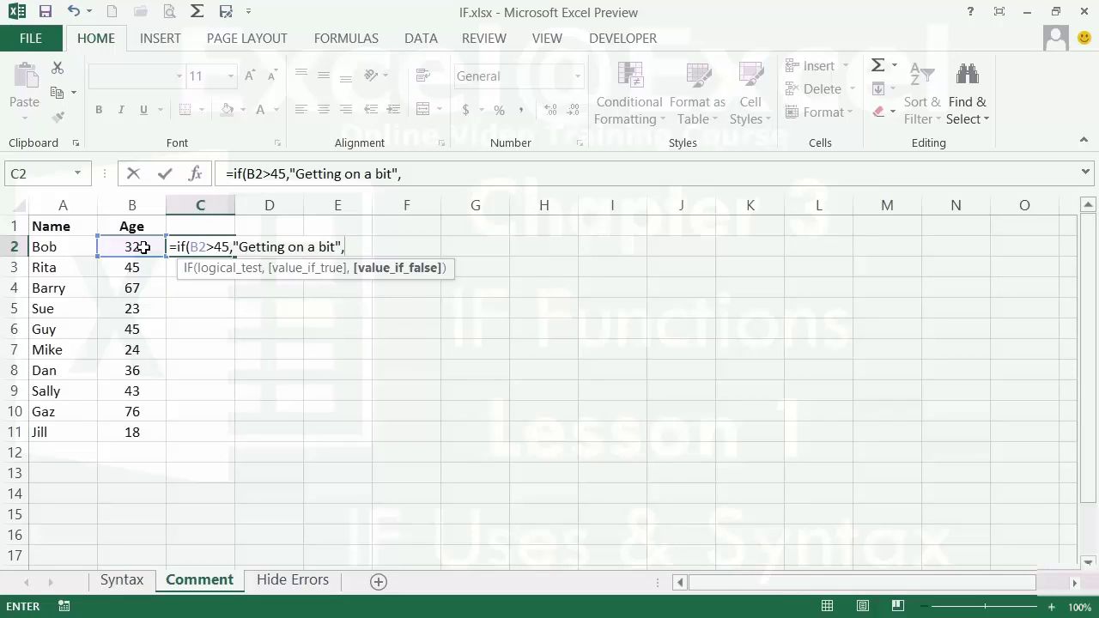
text("Quite young"))
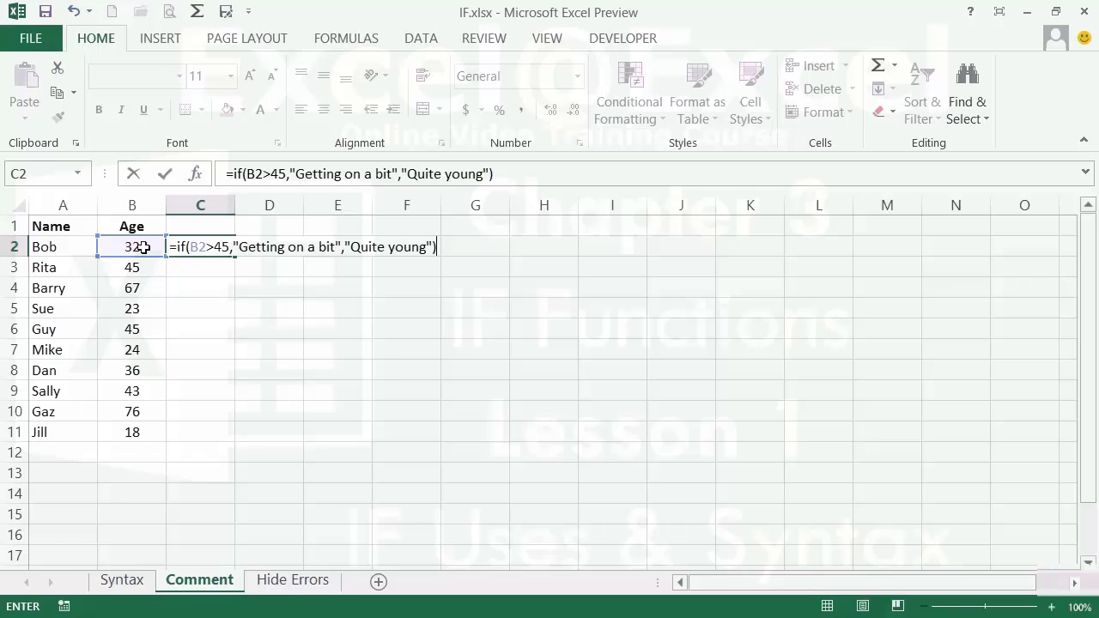
key(Return)
key(Up)
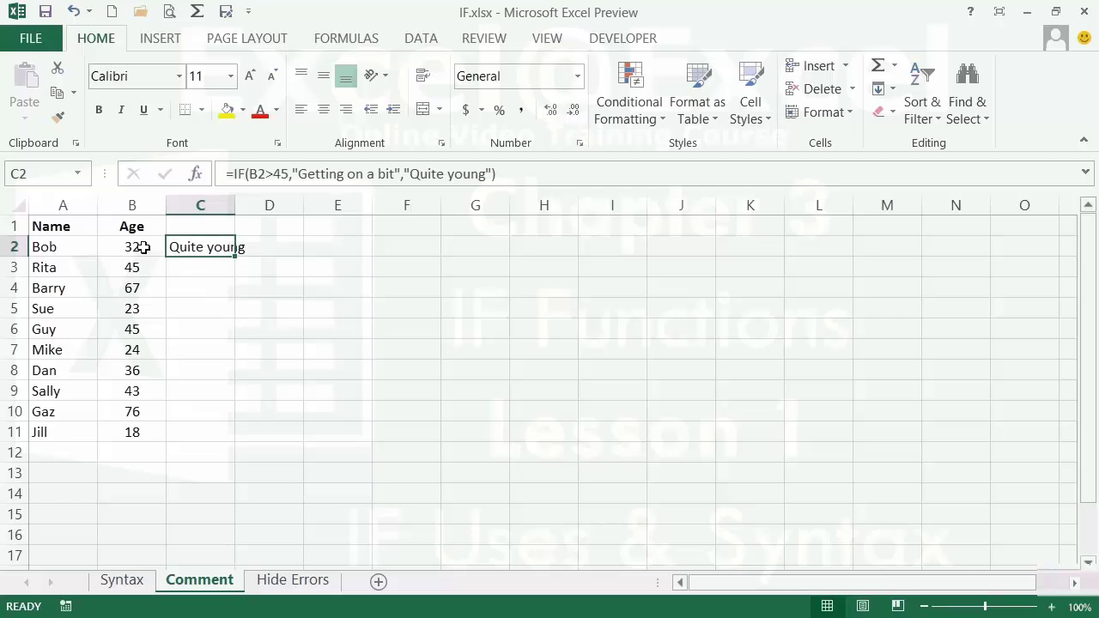
- Widen column C to about twice its width and fill the C2 formula down to C11
drag(235, 205, 301, 199)
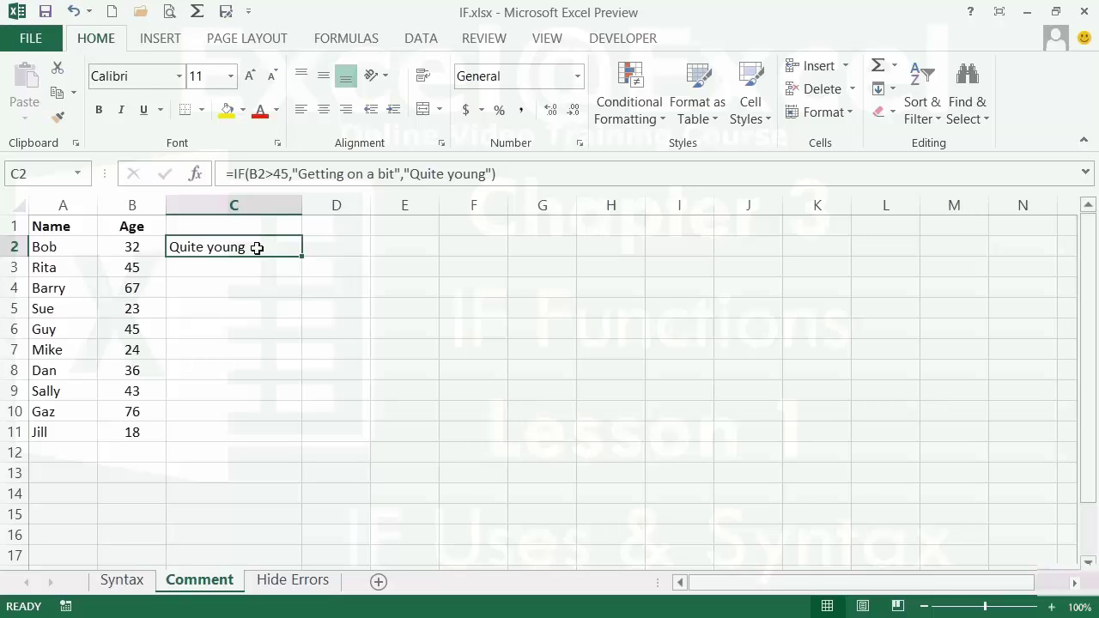
double_click(301, 257)
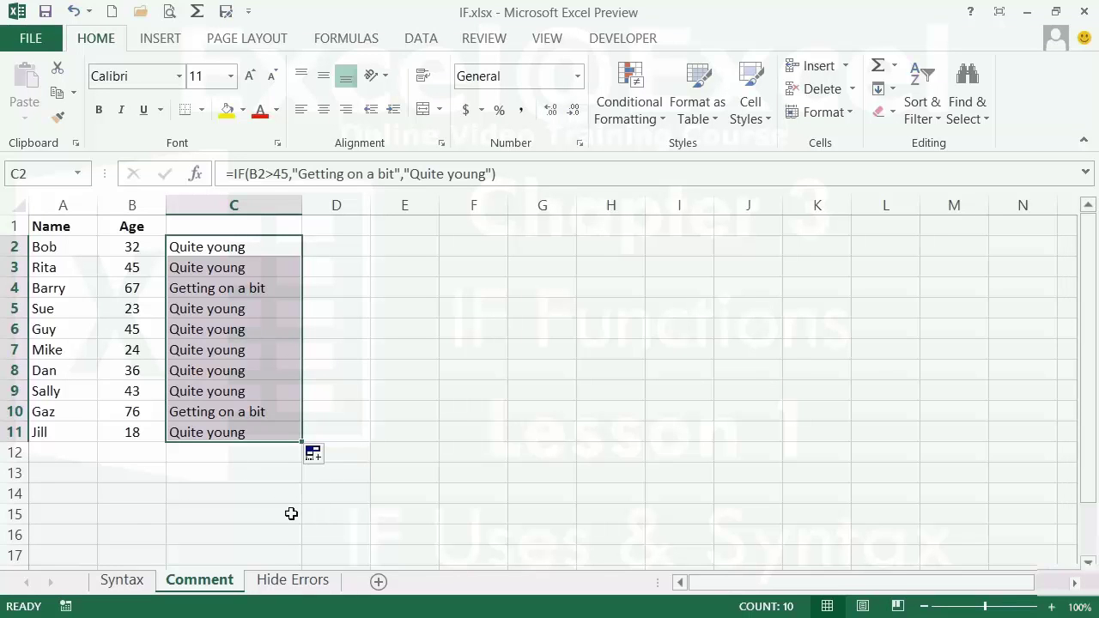
- On the Hide Errors sheet, clear the input values in cells D1, C2 and D2
click(297, 581)
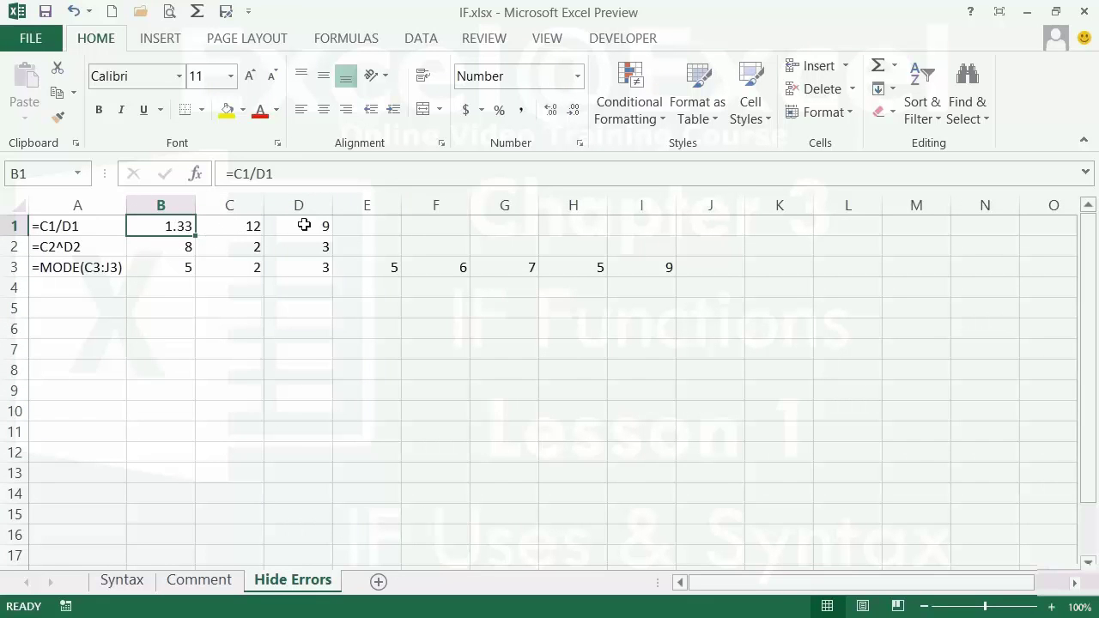
click(184, 248)
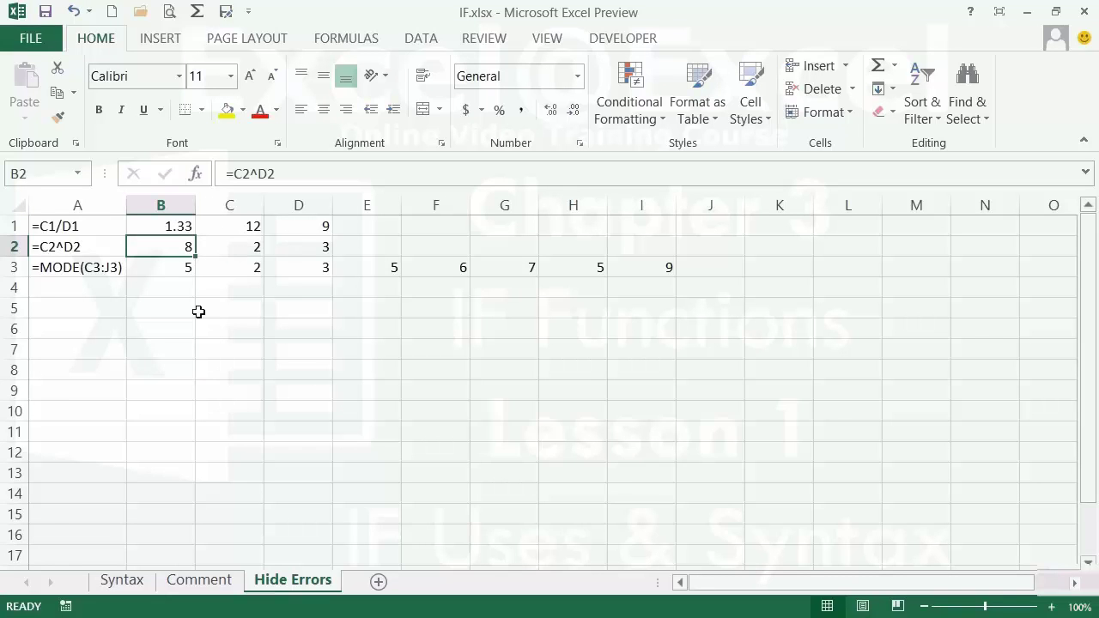
click(183, 267)
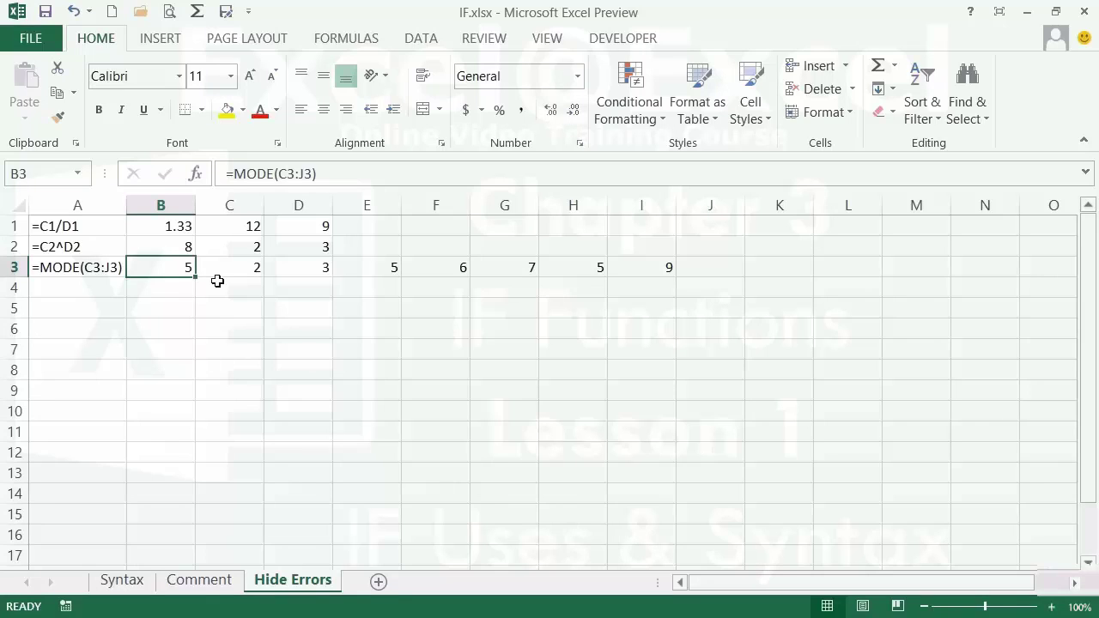
click(315, 226)
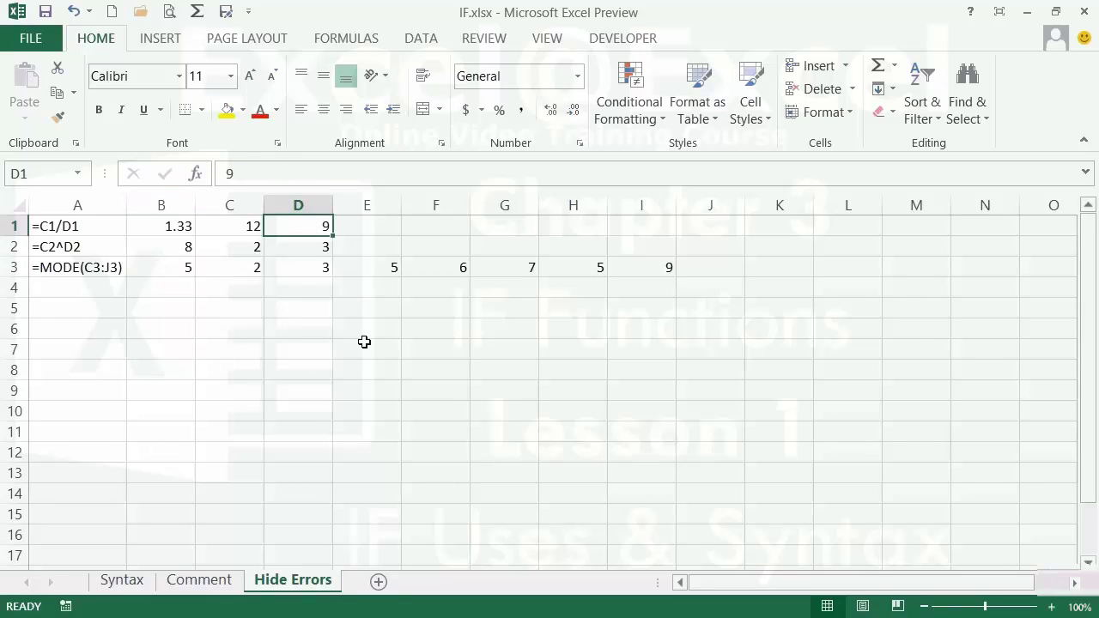
key(Delete)
key(Left)
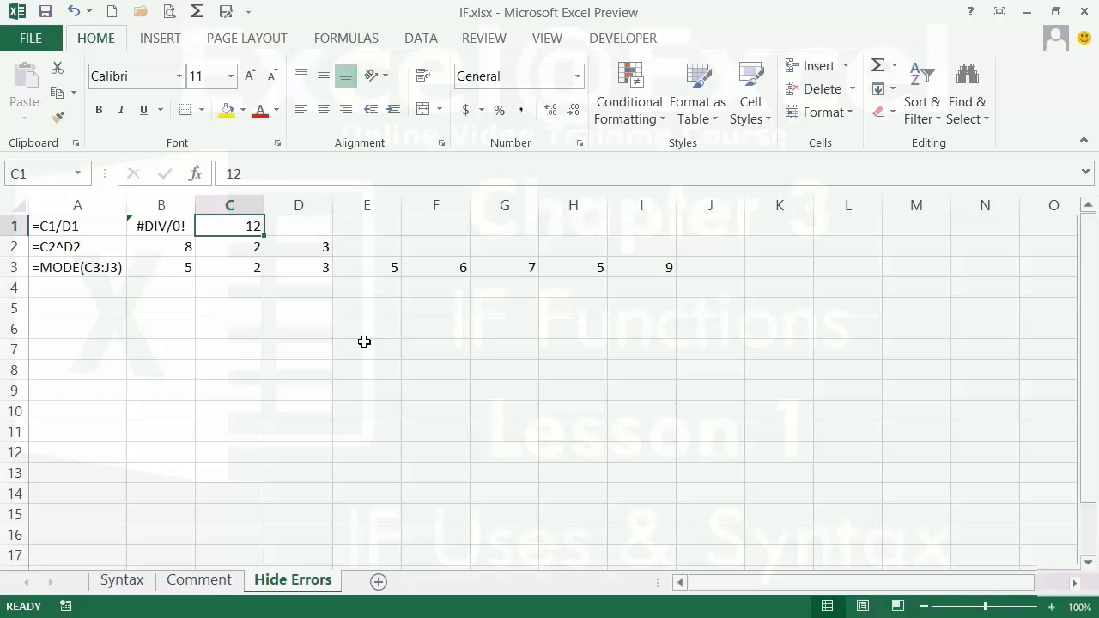
key(Down)
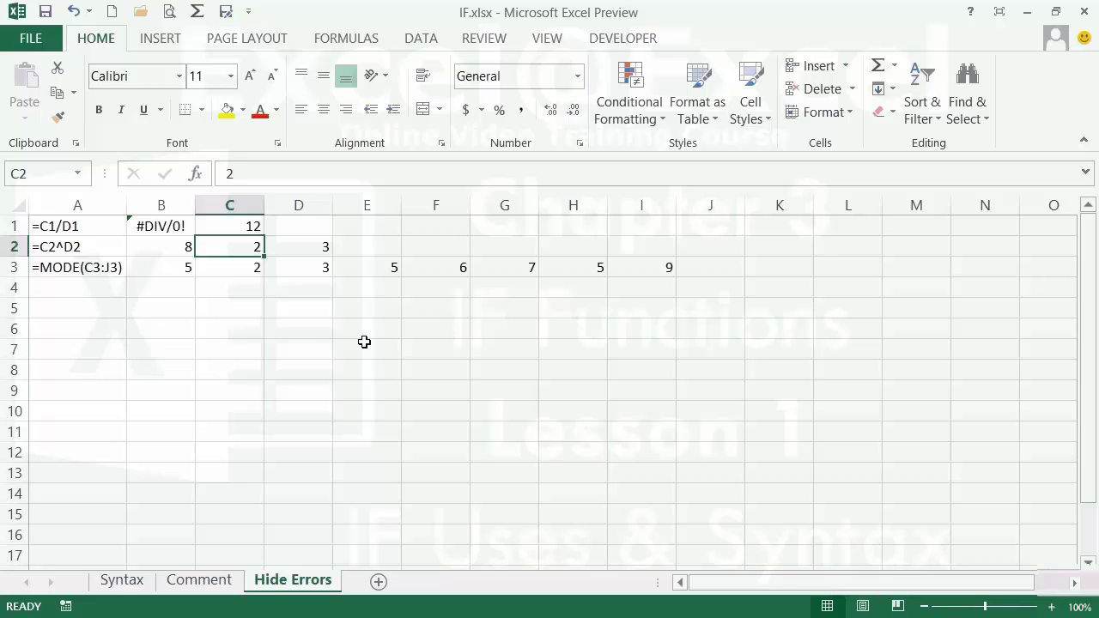
key(Delete)
key(Right)
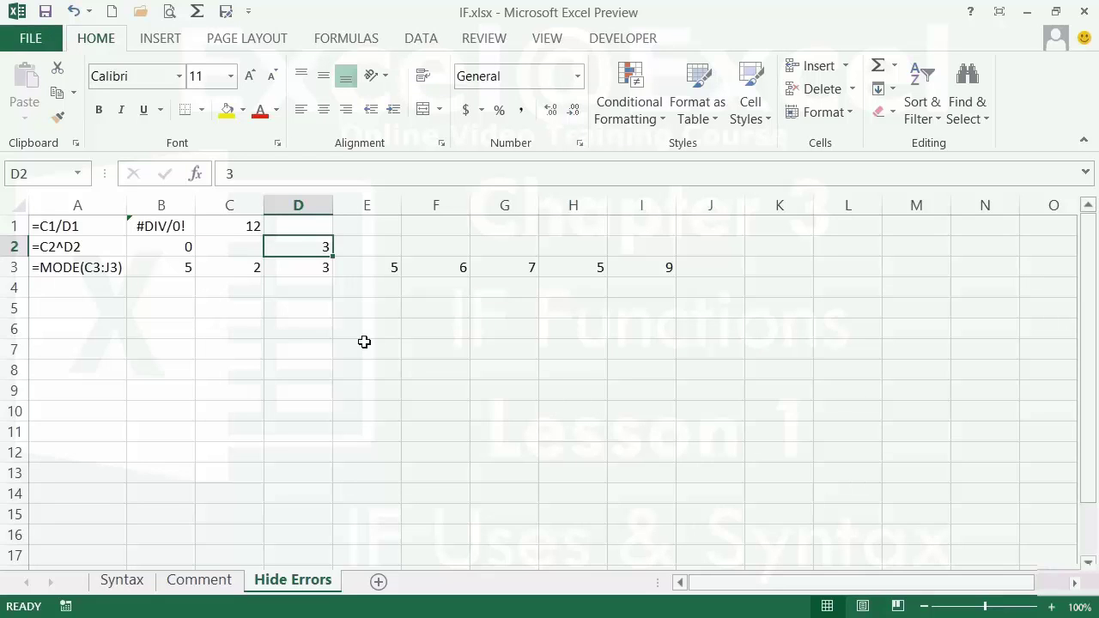
key(Delete)
- Set cell E3 in the MODE function's data range to 10
key(Down)
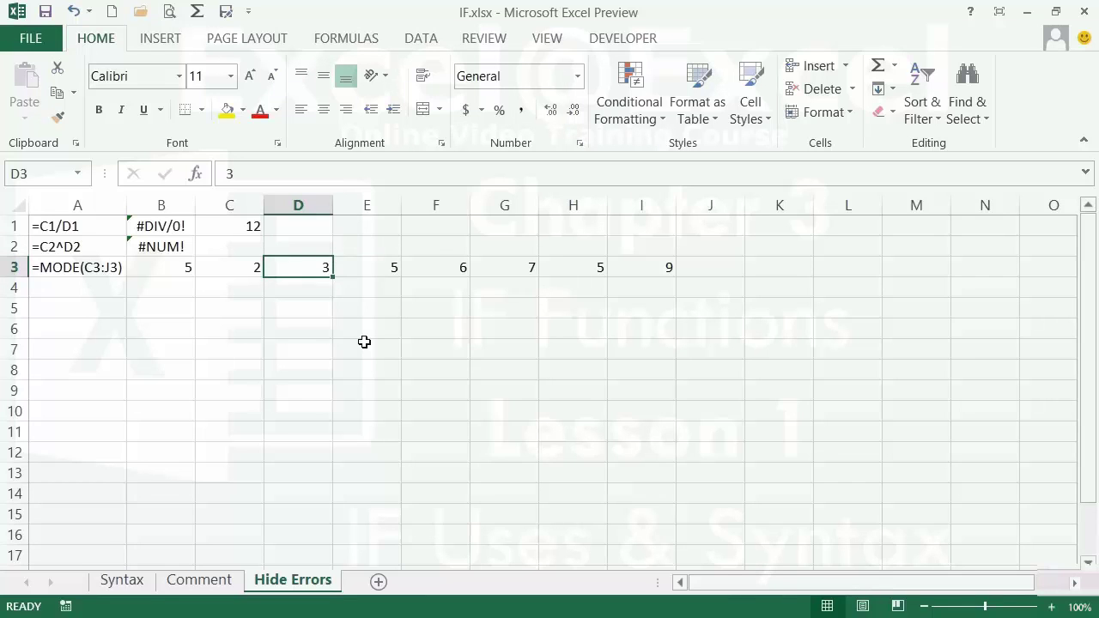
key(Right)
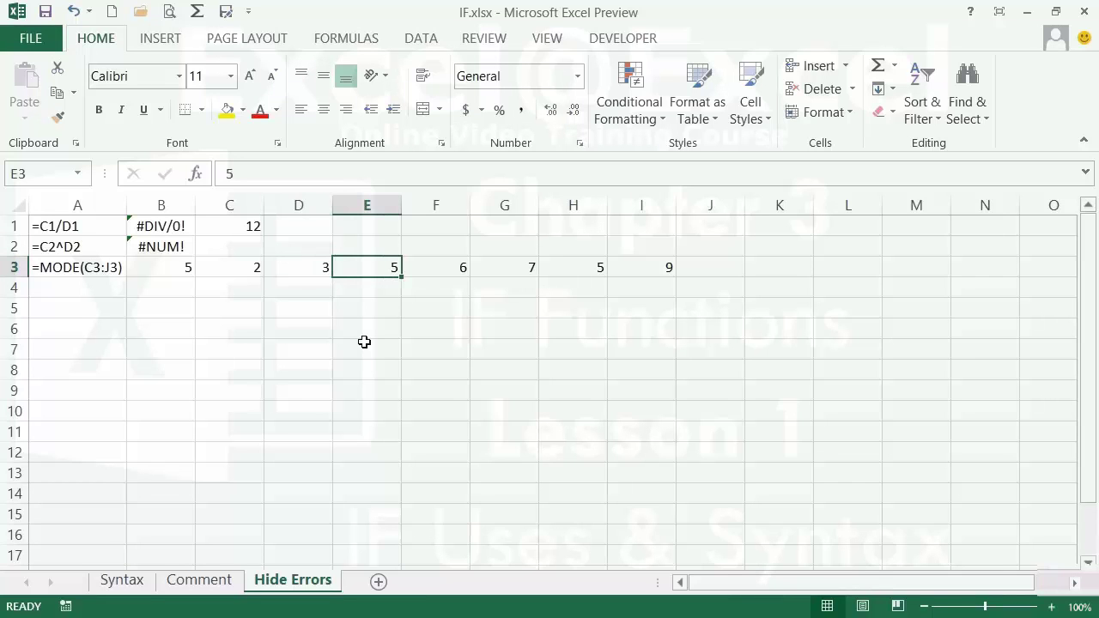
text(10)
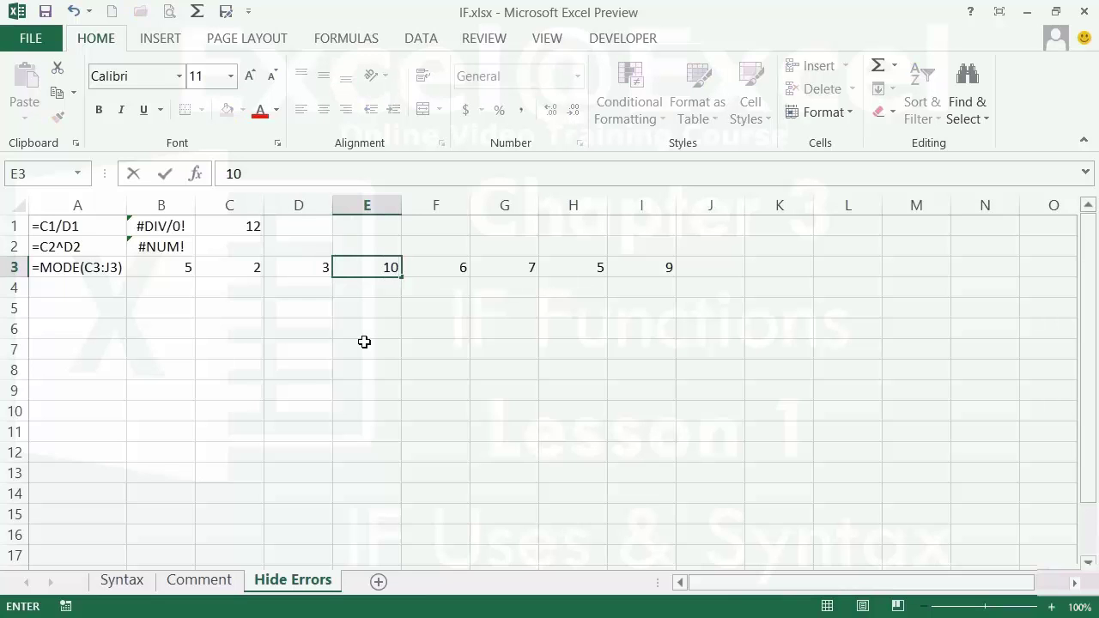
key(Right)
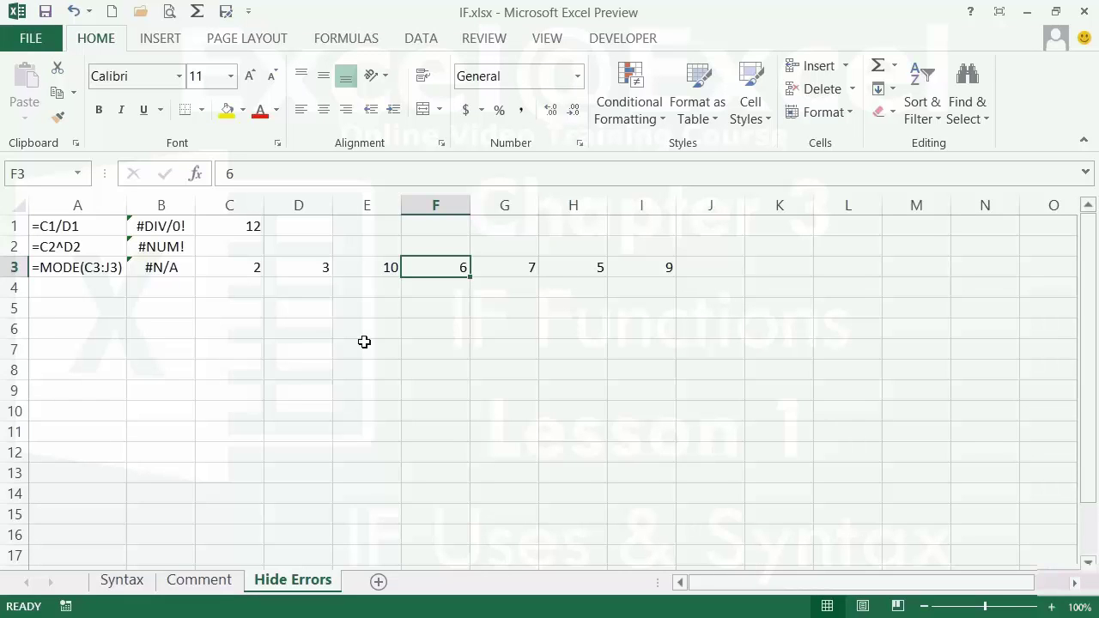
- Wrap the division in B1 in an IF test so the formula reads =IF(D1=0,"-",C1/D1)
key(Up)
key(Up)
key(Left)
key(Left)
key(Left)
key(Left)
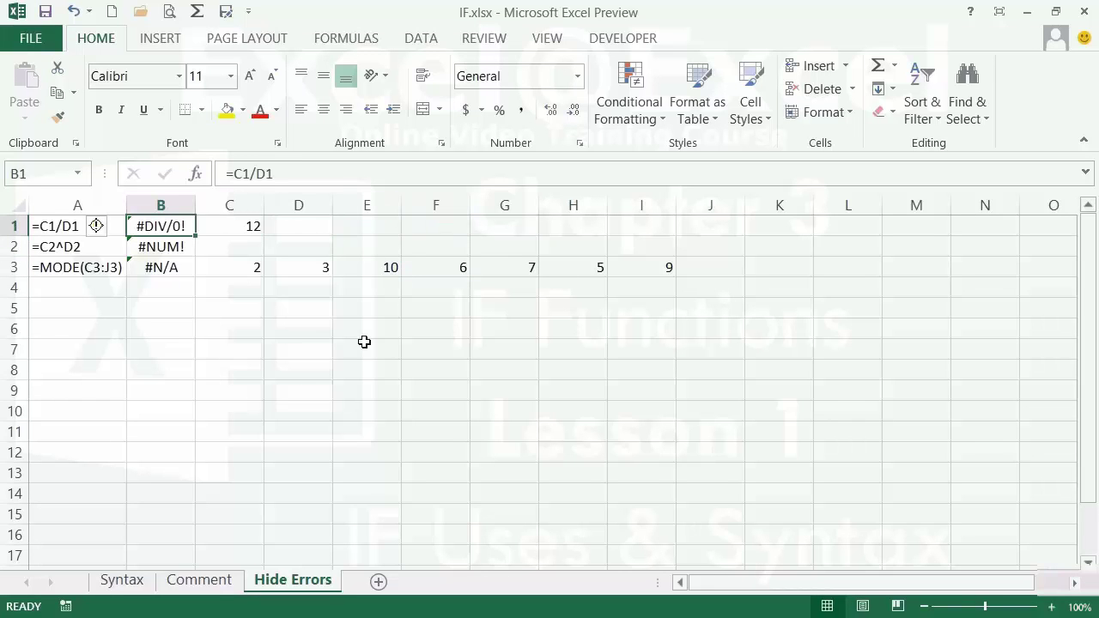
double_click(174, 227)
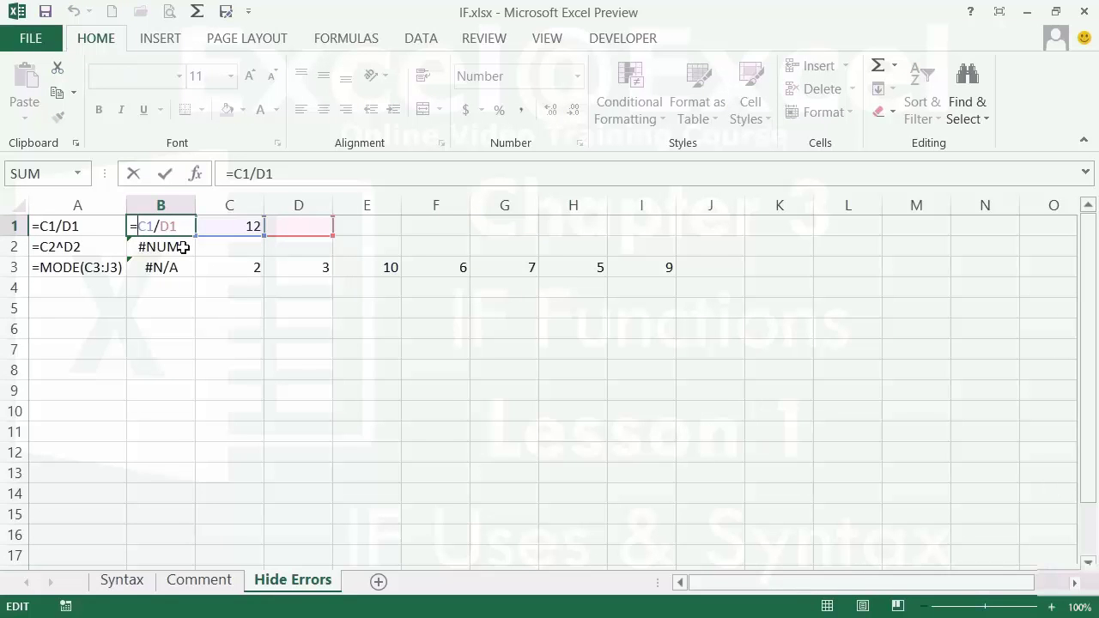
text(if()
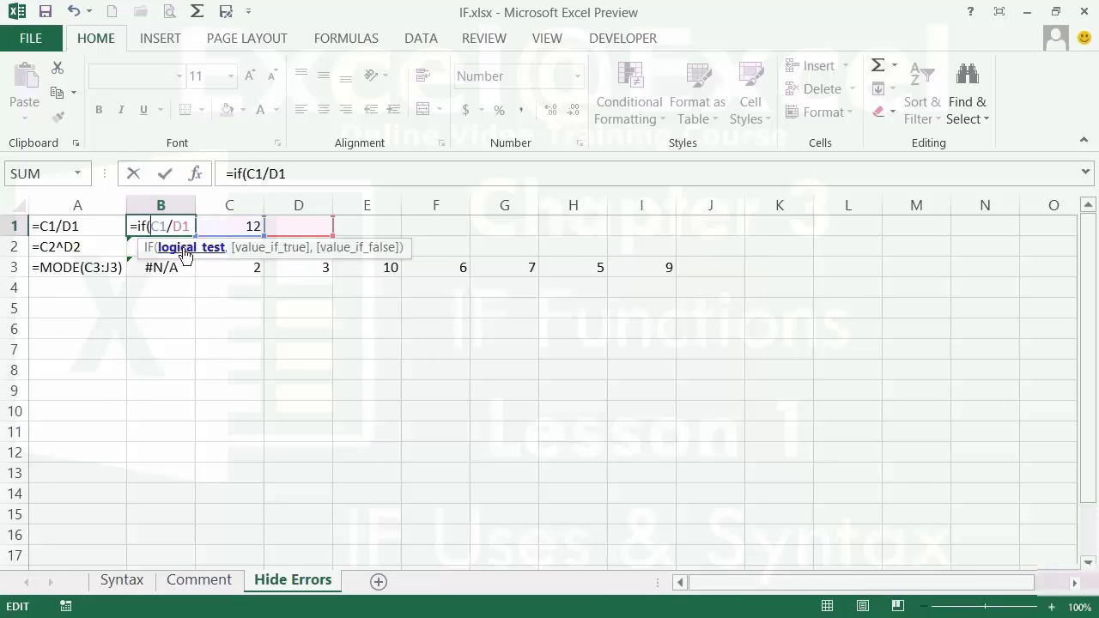
text(d1)
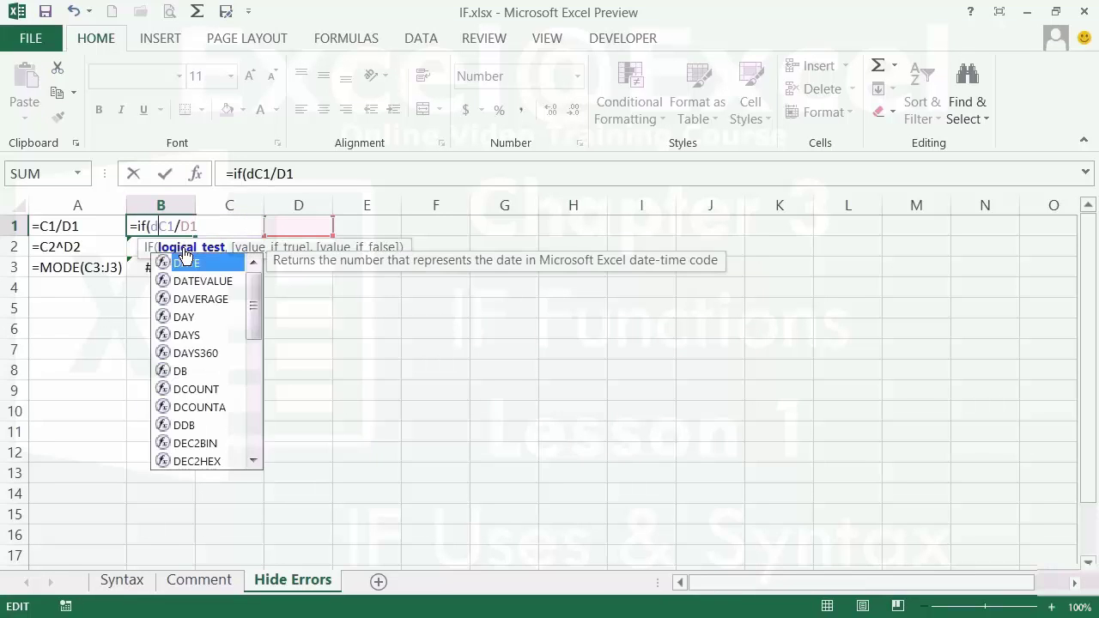
text(=0)
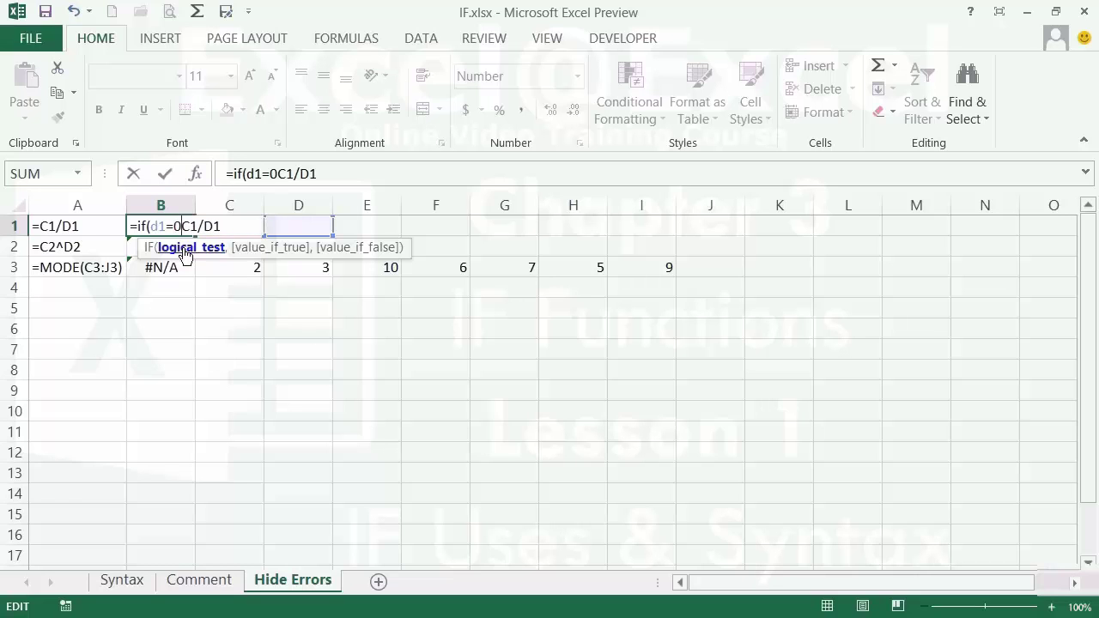
text(,)
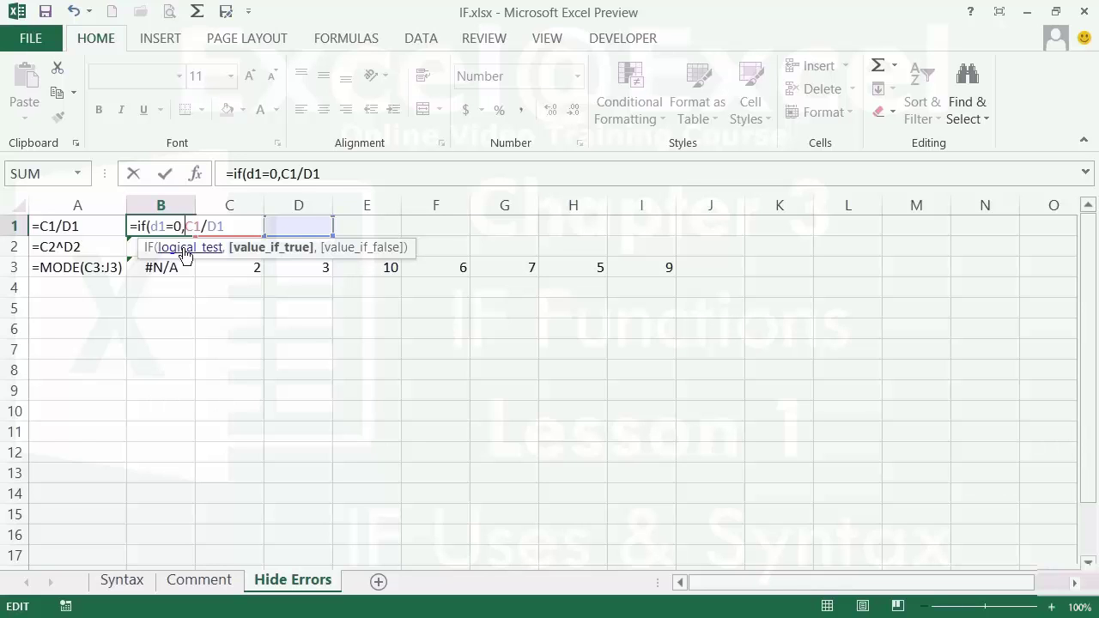
text("-)
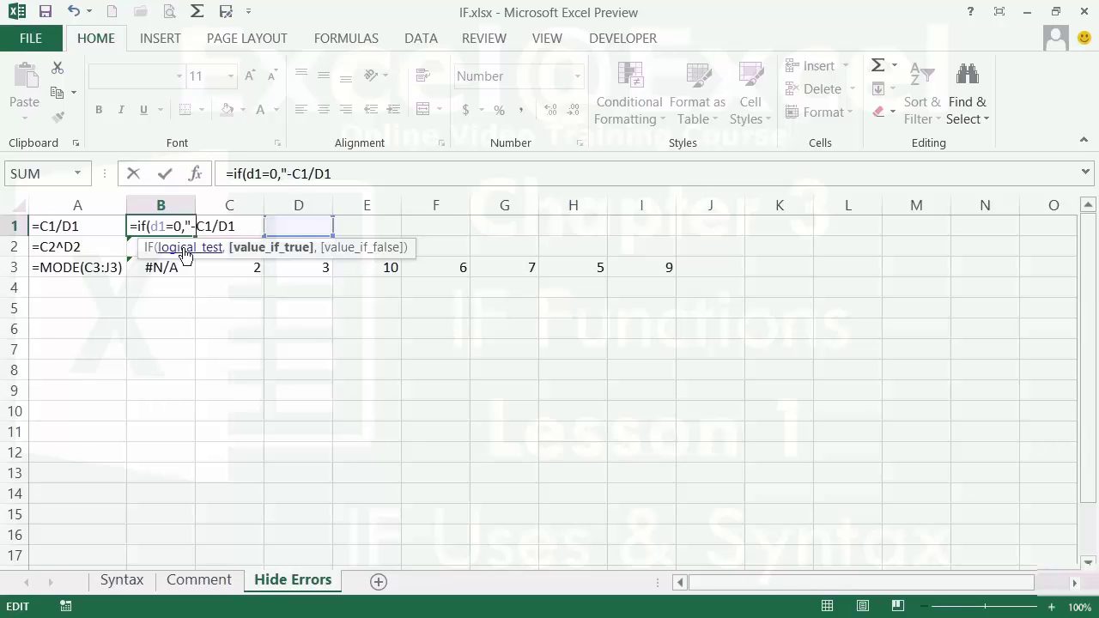
text(")
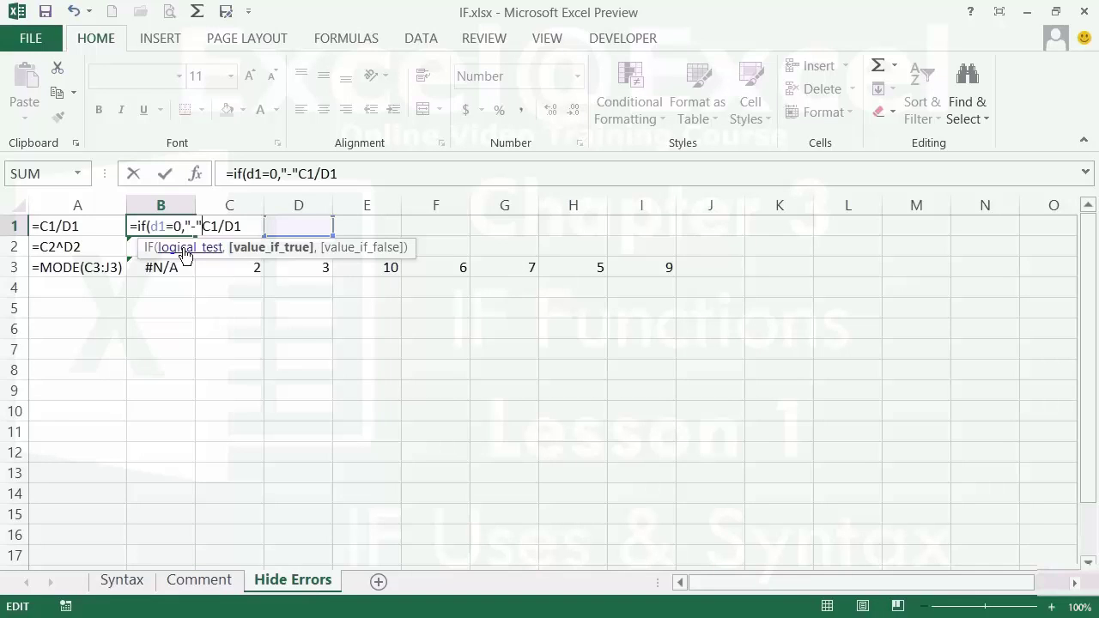
text(,)
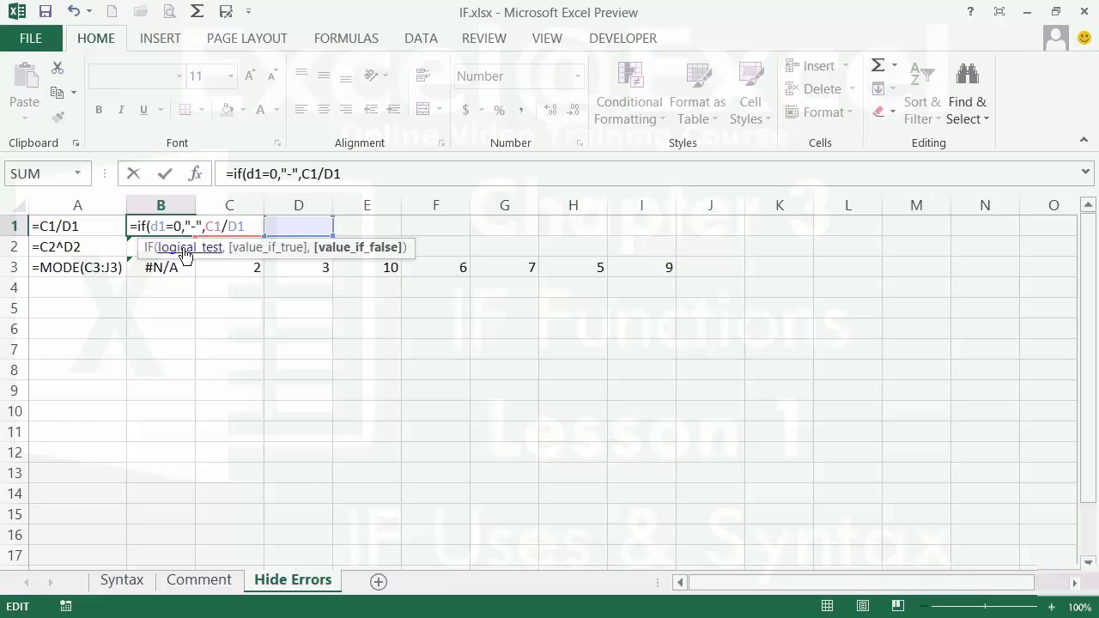
key(Right)
key(Right)
text())
key(Return)
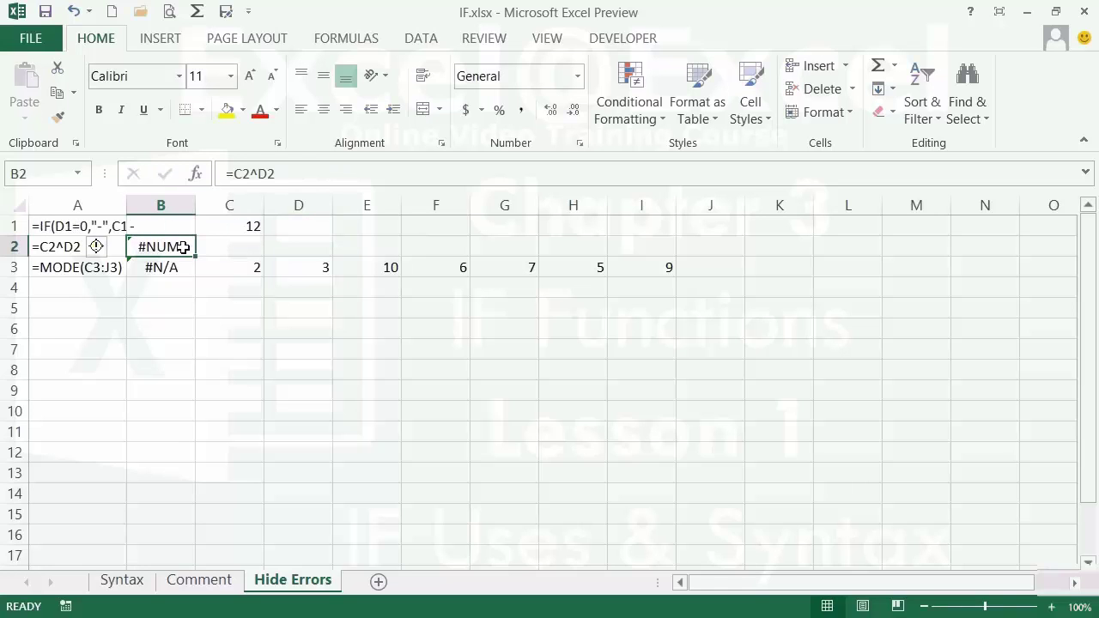
- Enter 4 in cell D1 as the divisor for the IF-wrapped division in B1
key(Up)
key(Right)
key(Right)
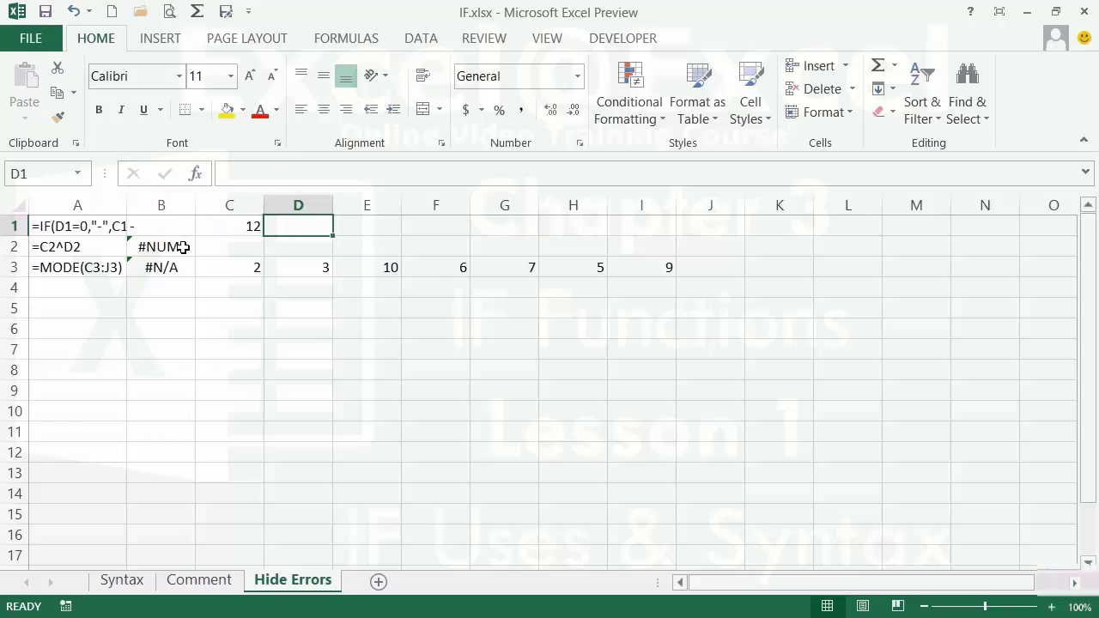
text(4)
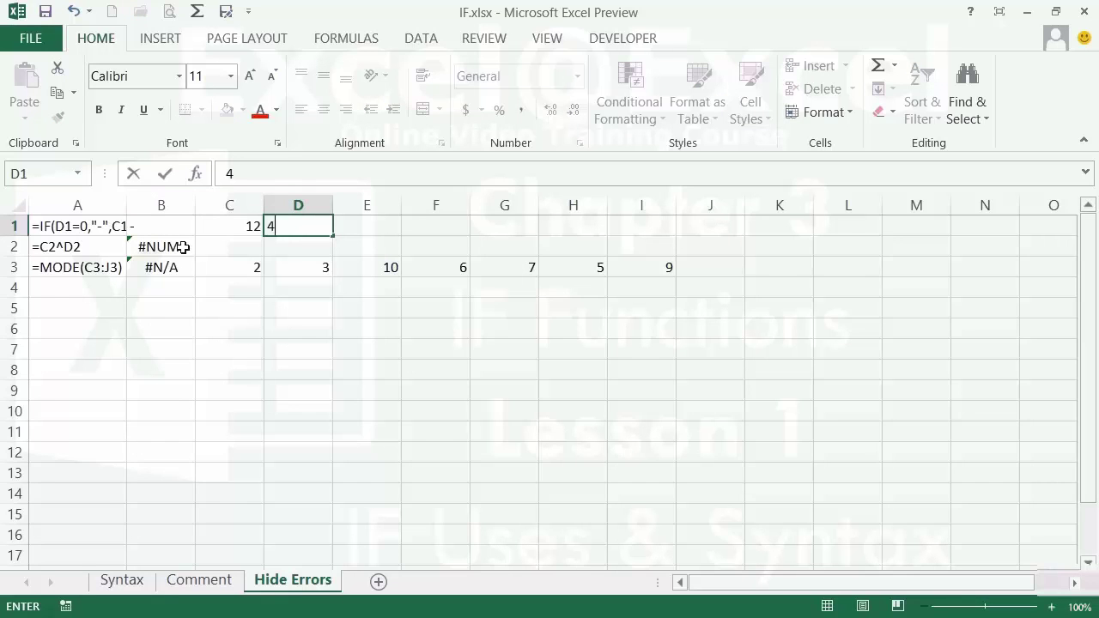
key(Left)
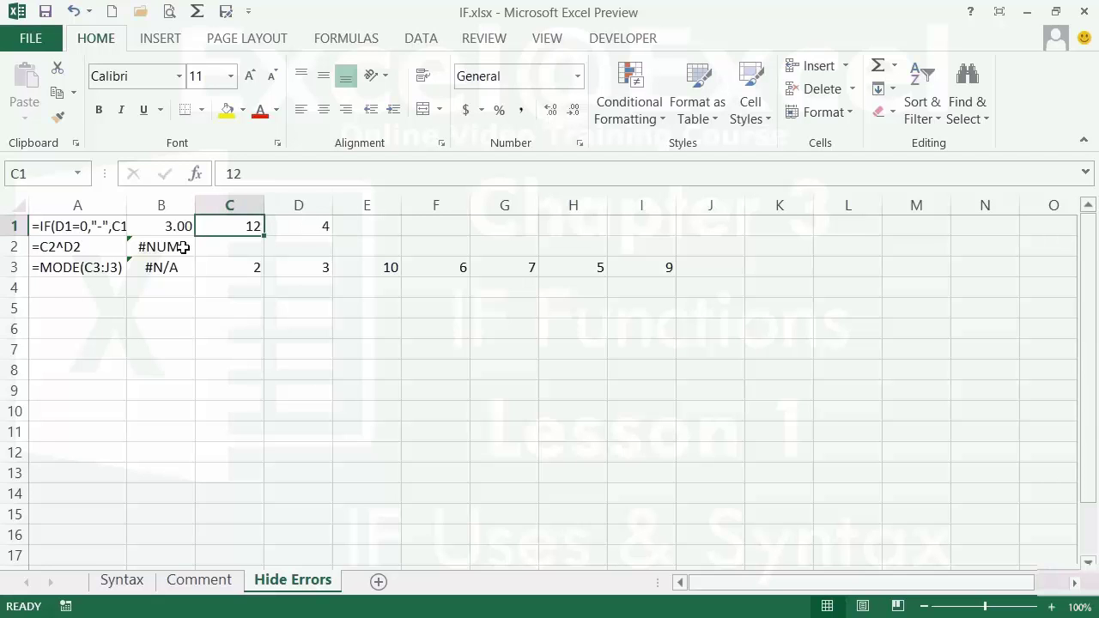
- Wrap the power calculation in B2 in an IF test so the formula reads =IF(D2=0,"-",C2^D2)
key(Left)
key(Down)
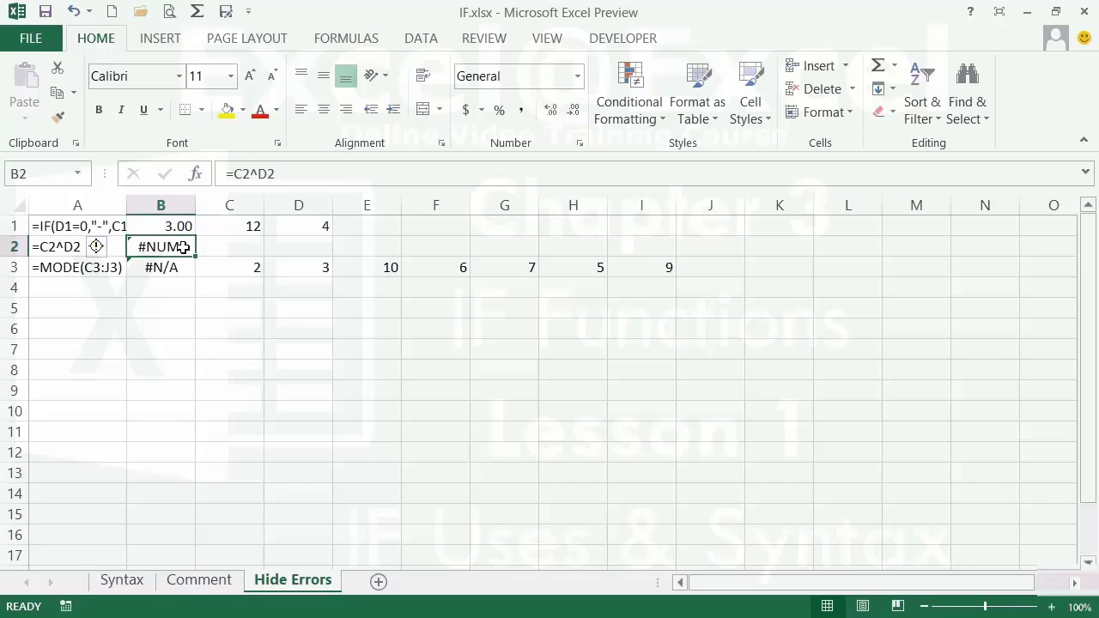
click(232, 174)
text(if)
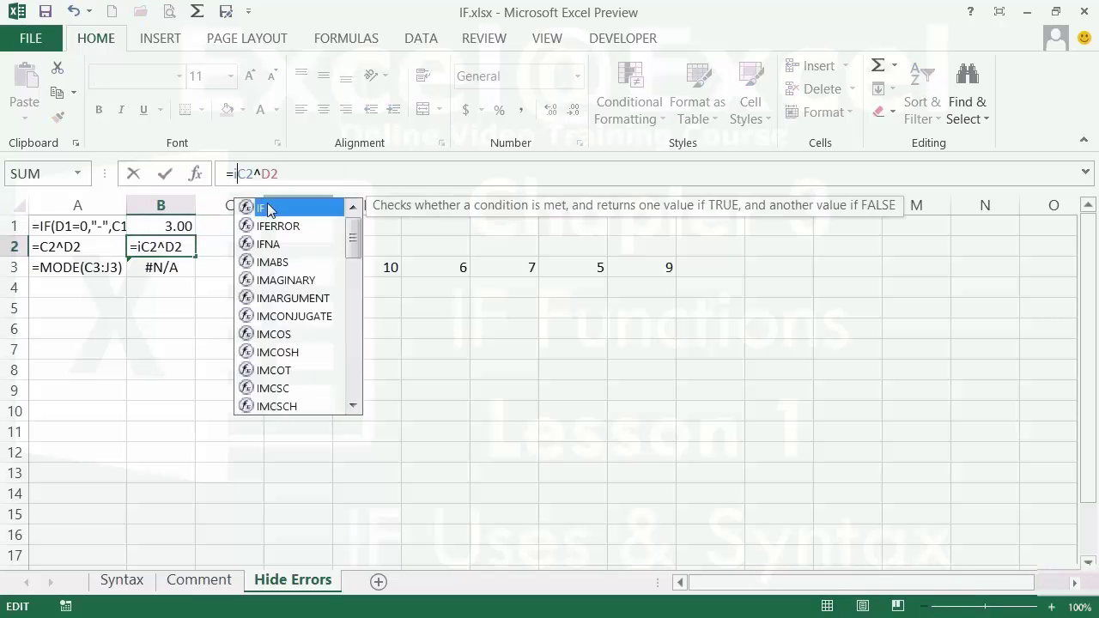
text((d2)
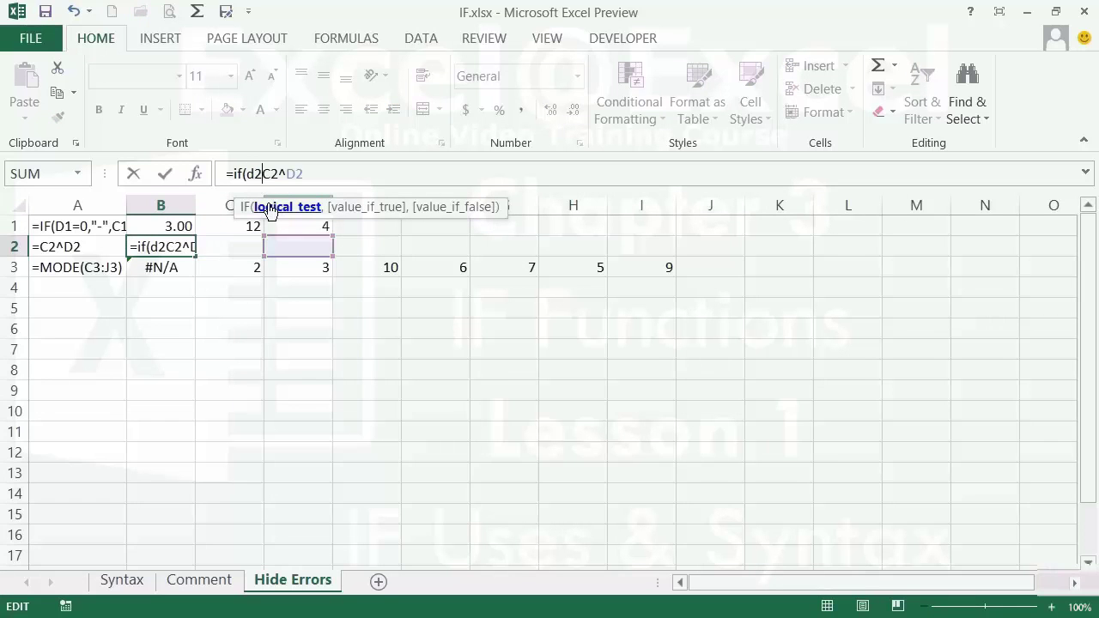
text(=0,)
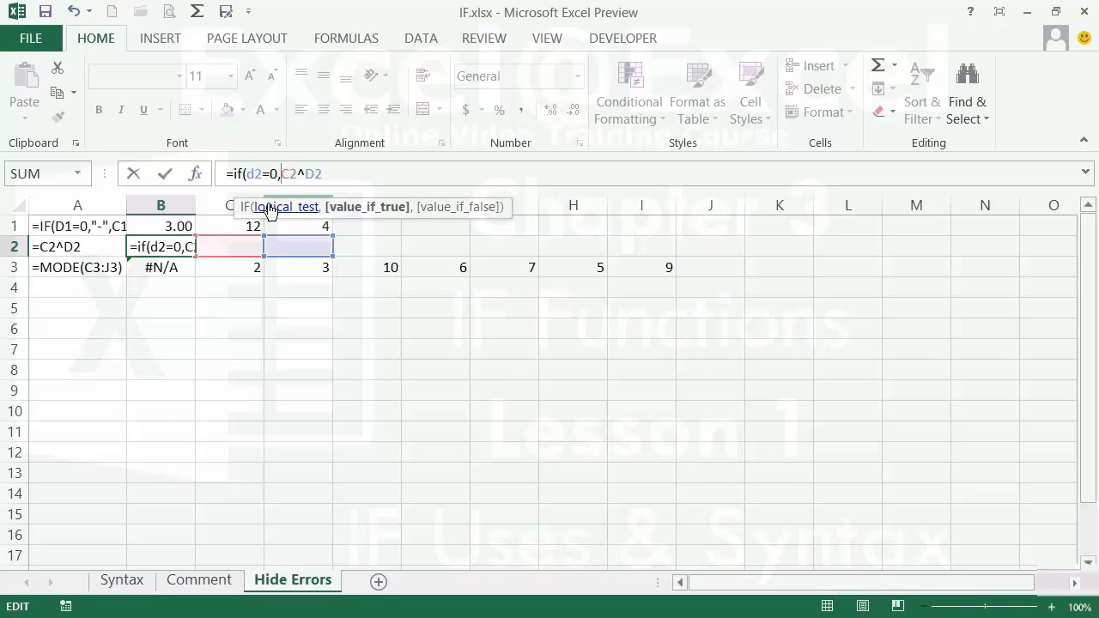
text("-)
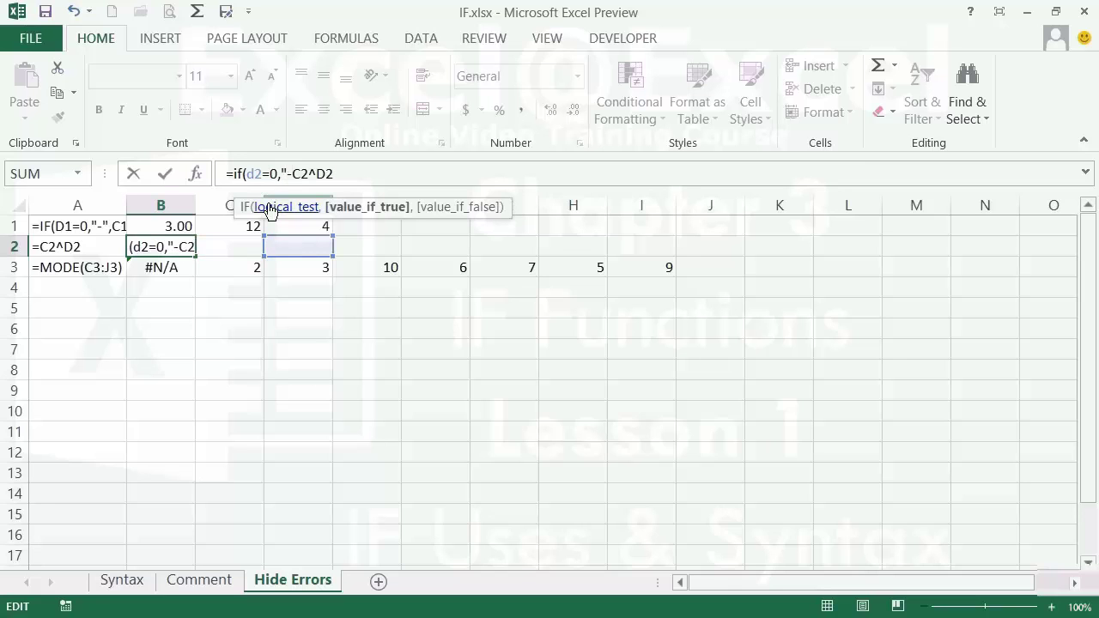
text(",)
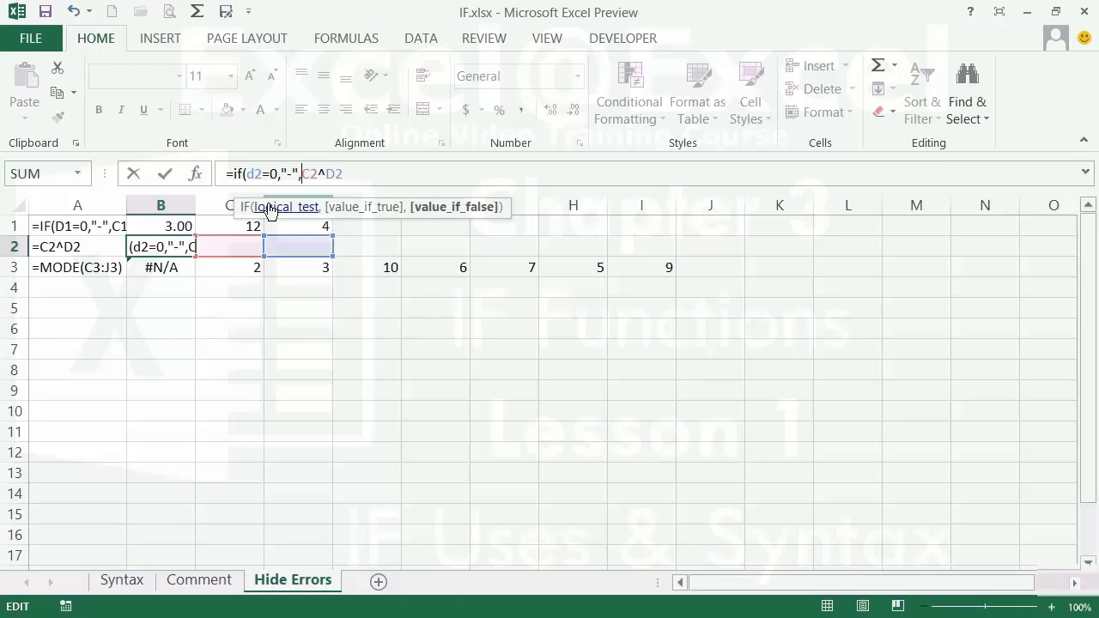
key(Right)
key(Right)
key(Right)
key(Right)
key(Right)
text())
key(Return)
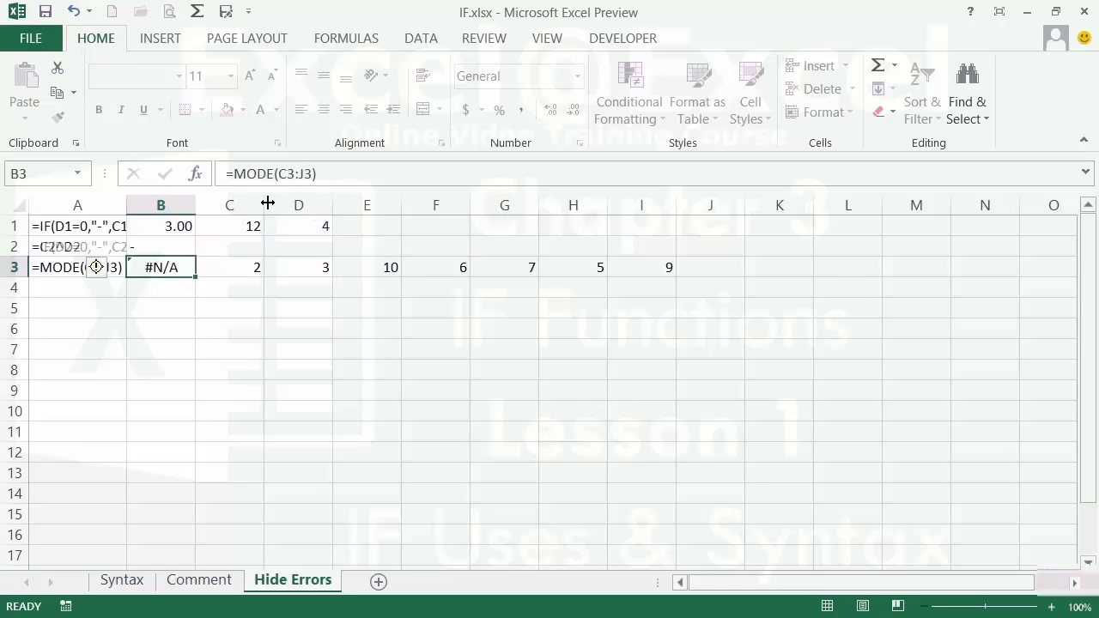
- Enter 4 in cell C2 and 2 in cell D2 as inputs for the B2 formula
key(Up)
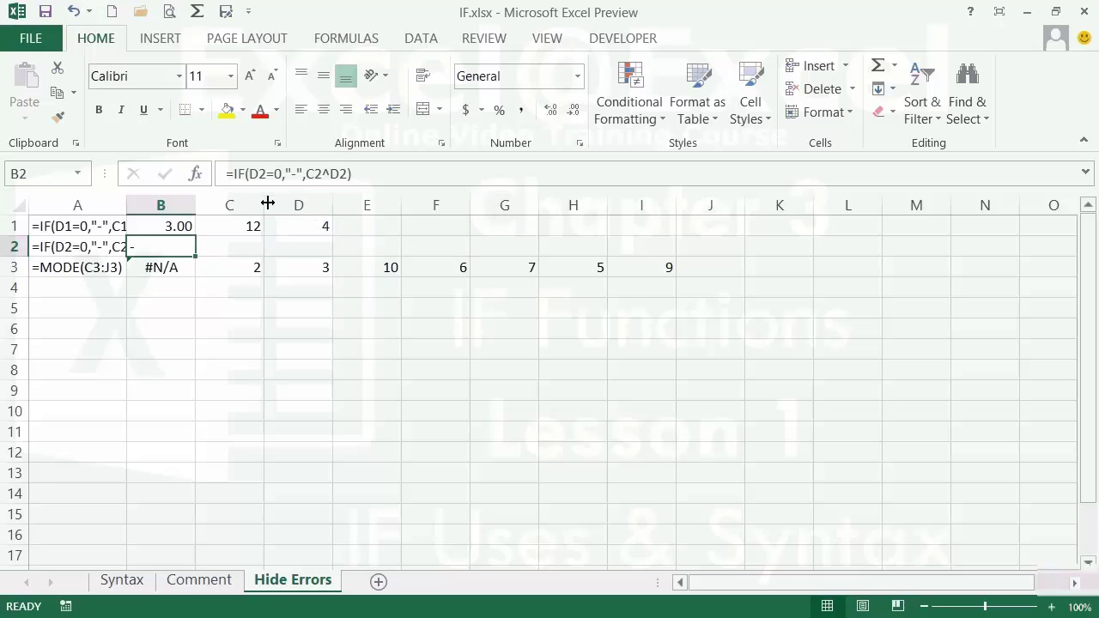
key(Right)
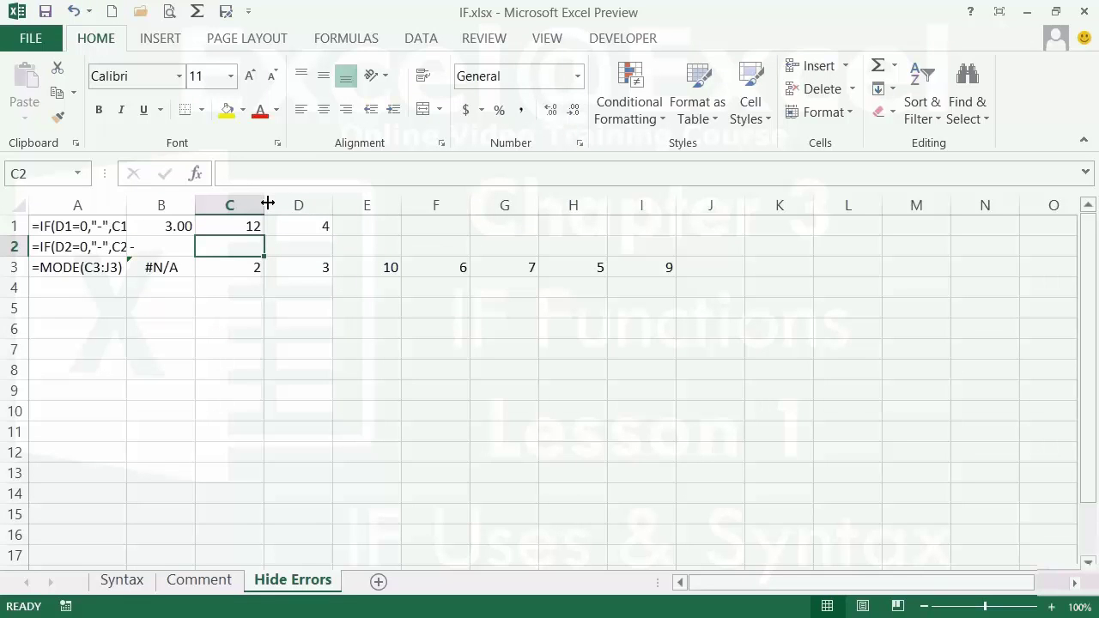
text(4)
key(Tab)
text(2)
key(Left)
- Start wrapping the MODE formula in B3 in an IF function, using ISNA(MODE(C3:J3)) as the logical test
key(Left)
key(Down)
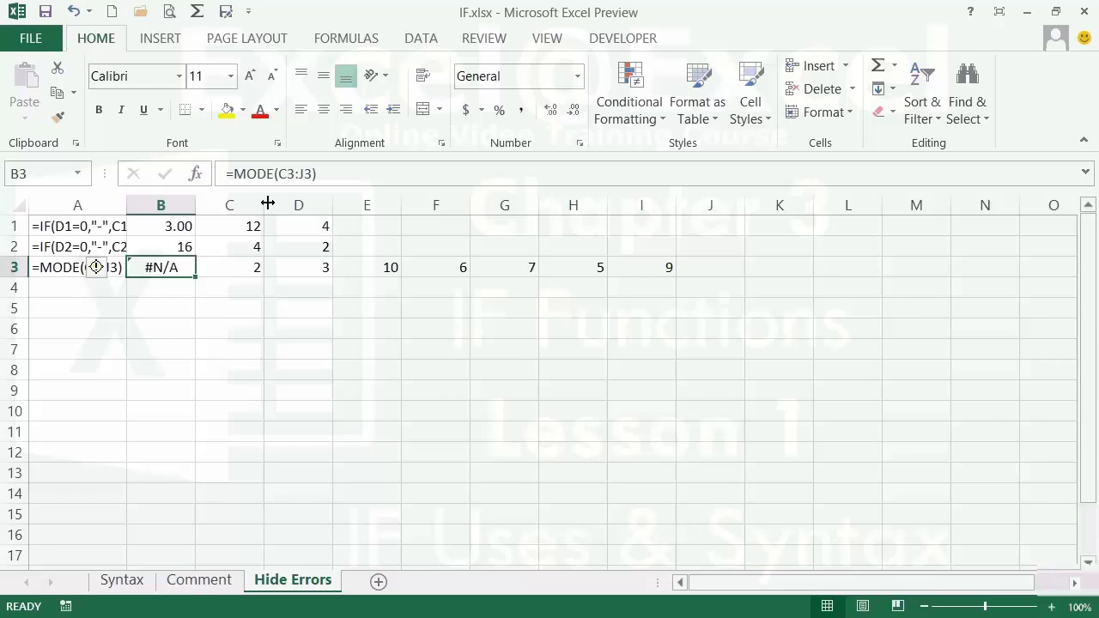
double_click(140, 267)
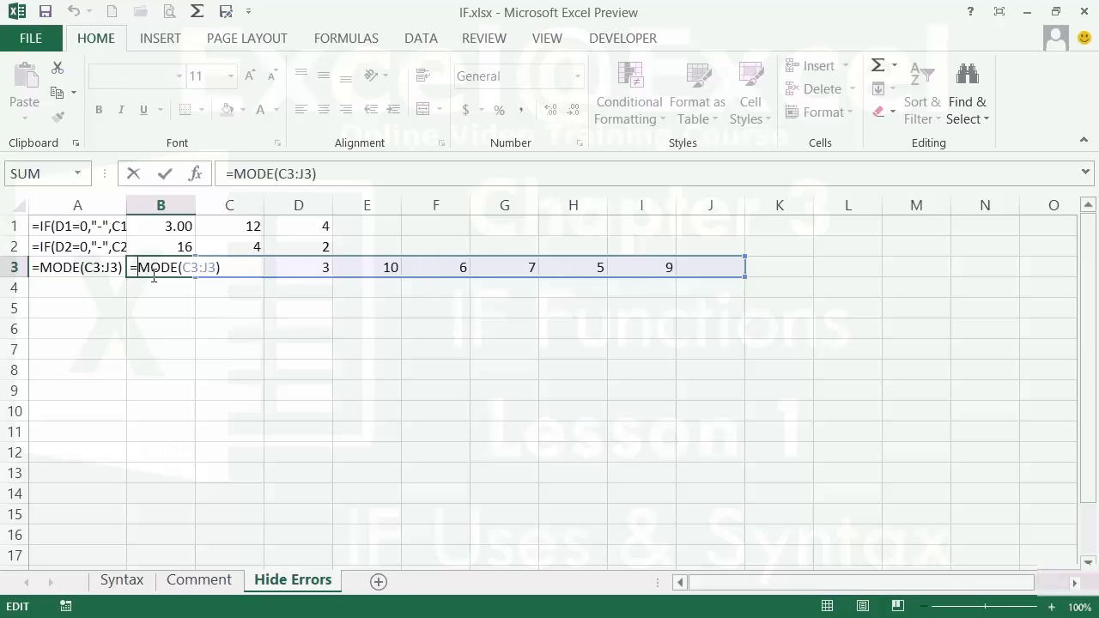
text(if)
text((isna)
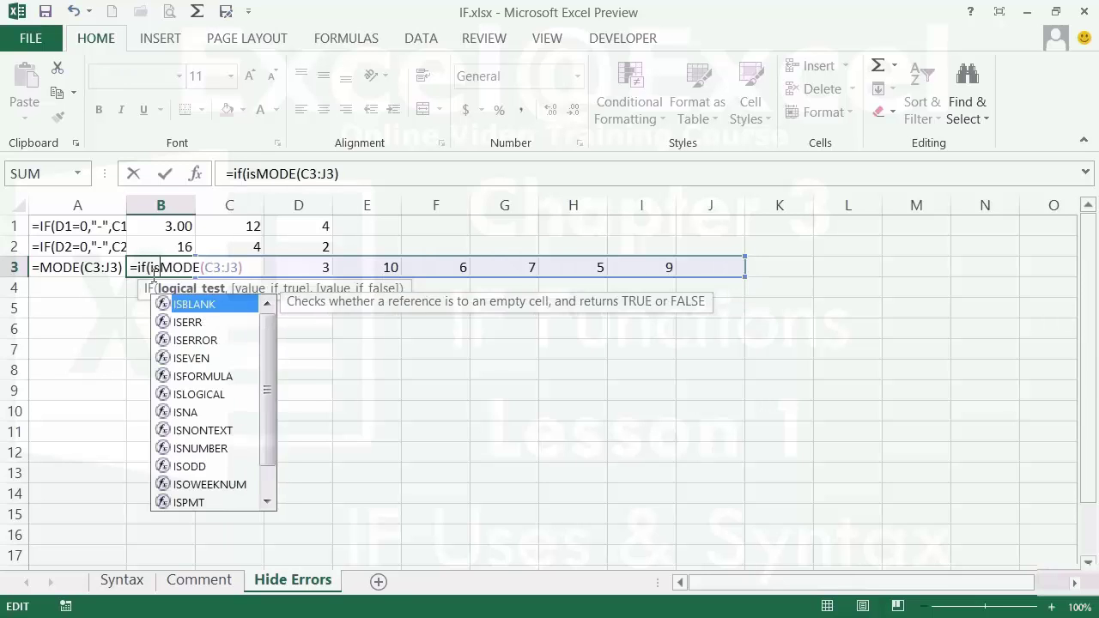
text(()
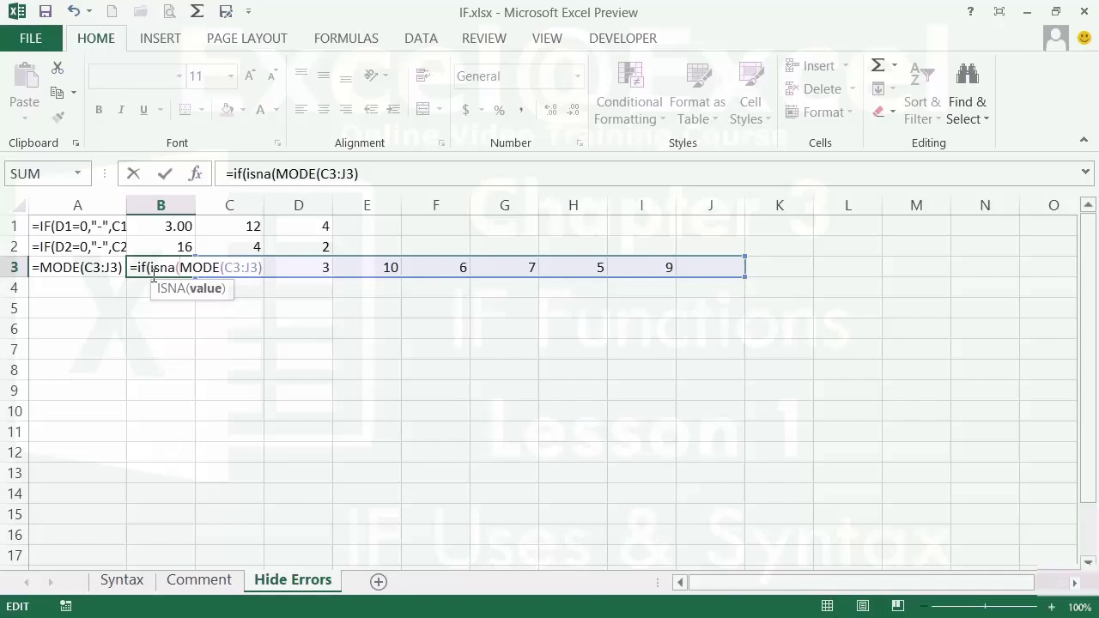
key(Right)
key(Right)
key(Right)
key(Right)
key(Right)
key(Right)
key(Right)
key(Right)
key(Right)
key(Right)
key(Right)
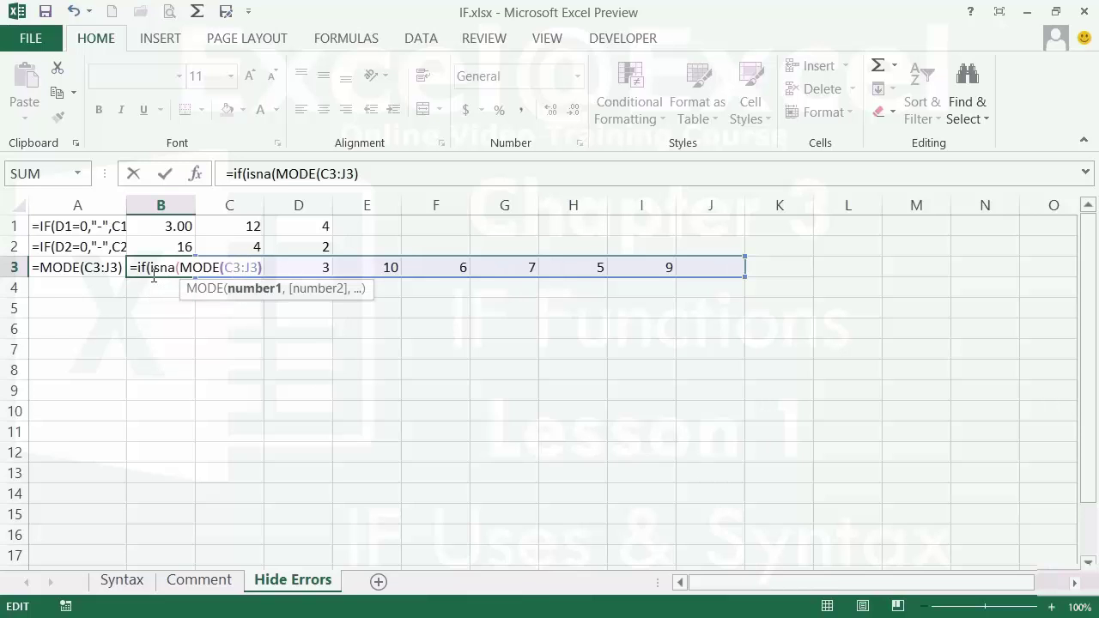
text())
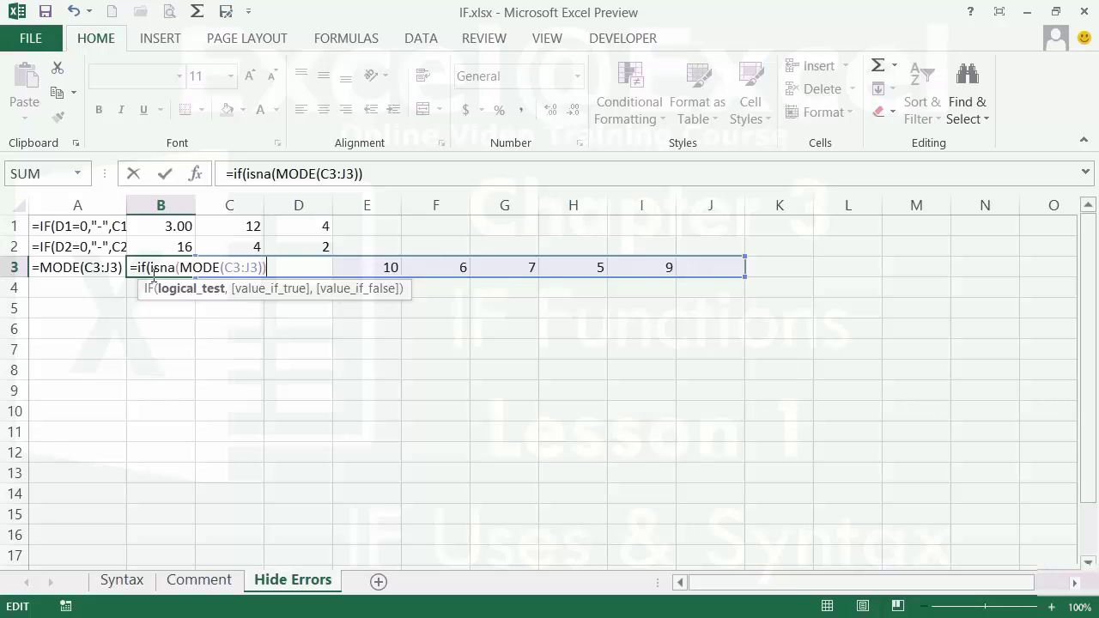
- Complete the IF formula in B3 with "-" as the true result and MODE(C3:J3) as the false result
text(,)
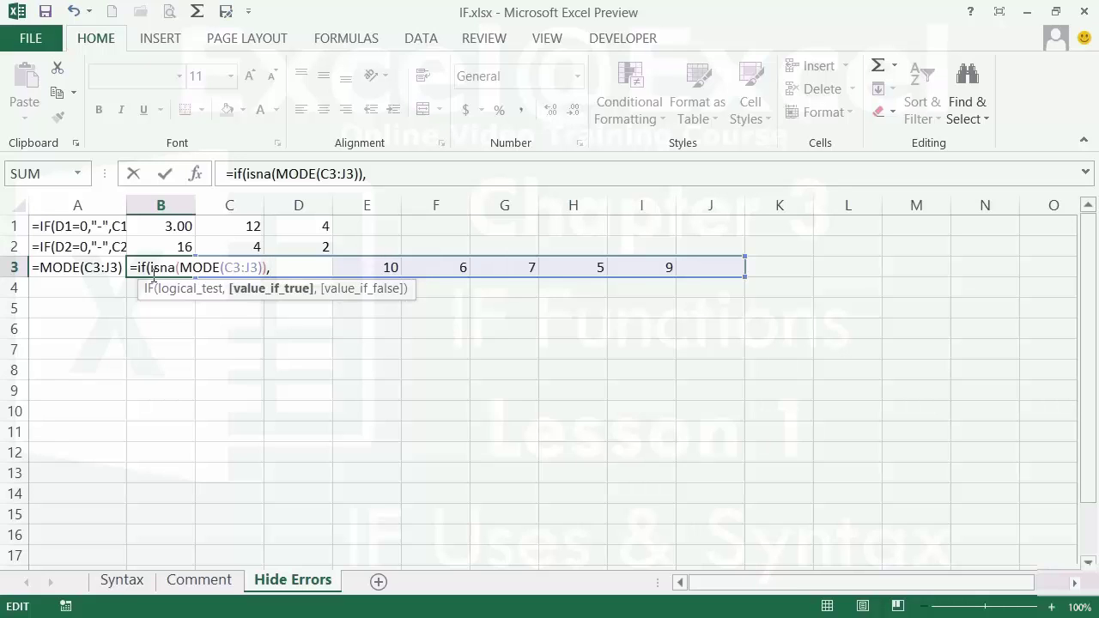
text("-)
text(,)
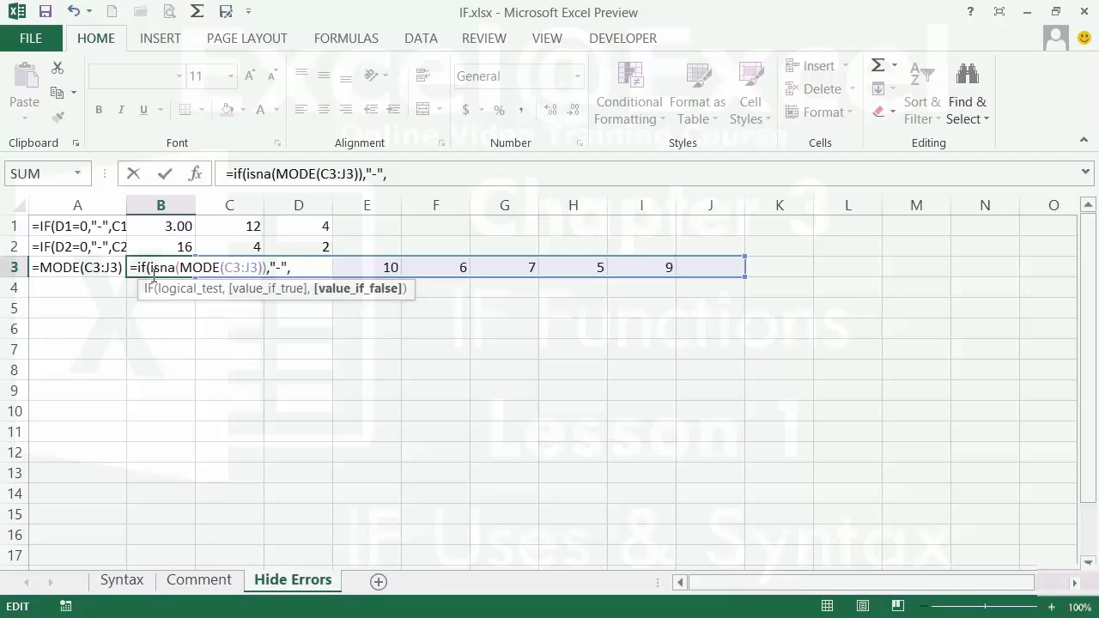
text(mode()
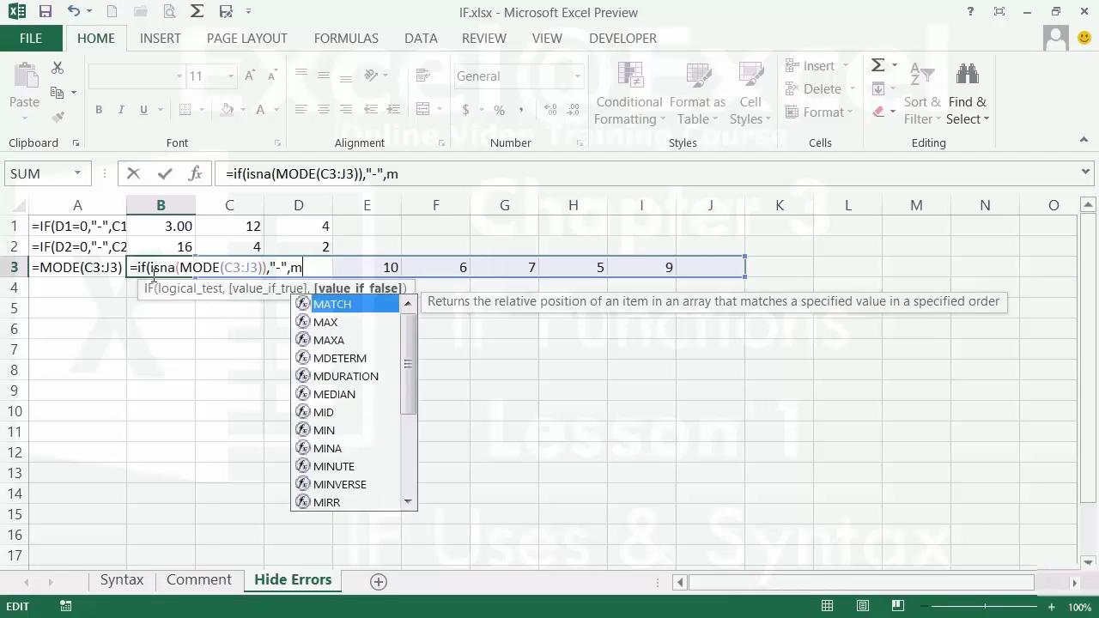
text(c3:j3))
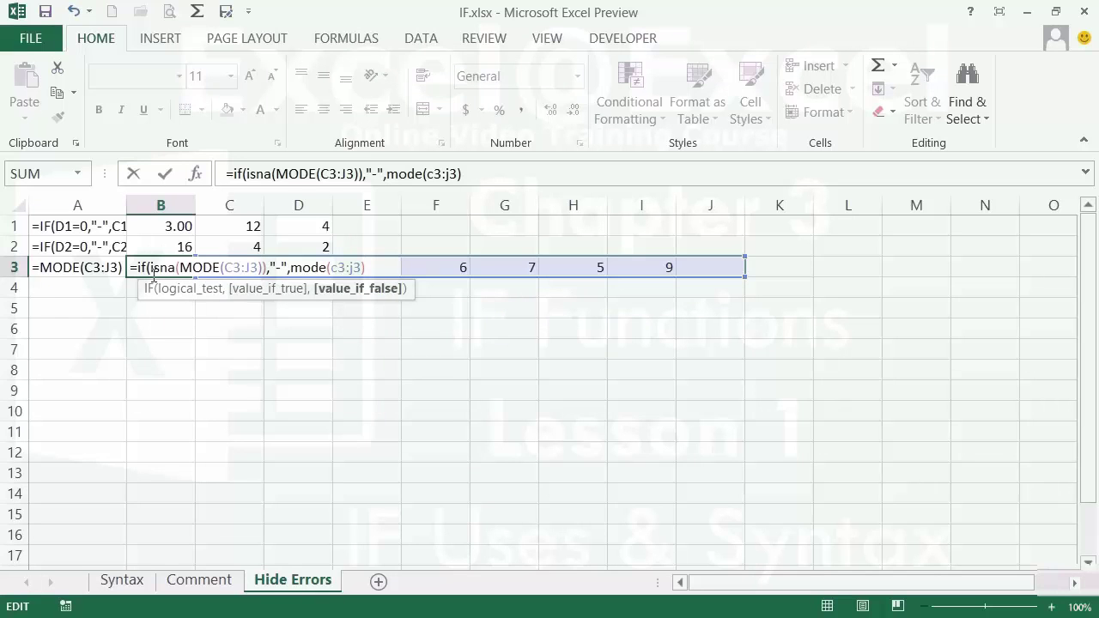
text())
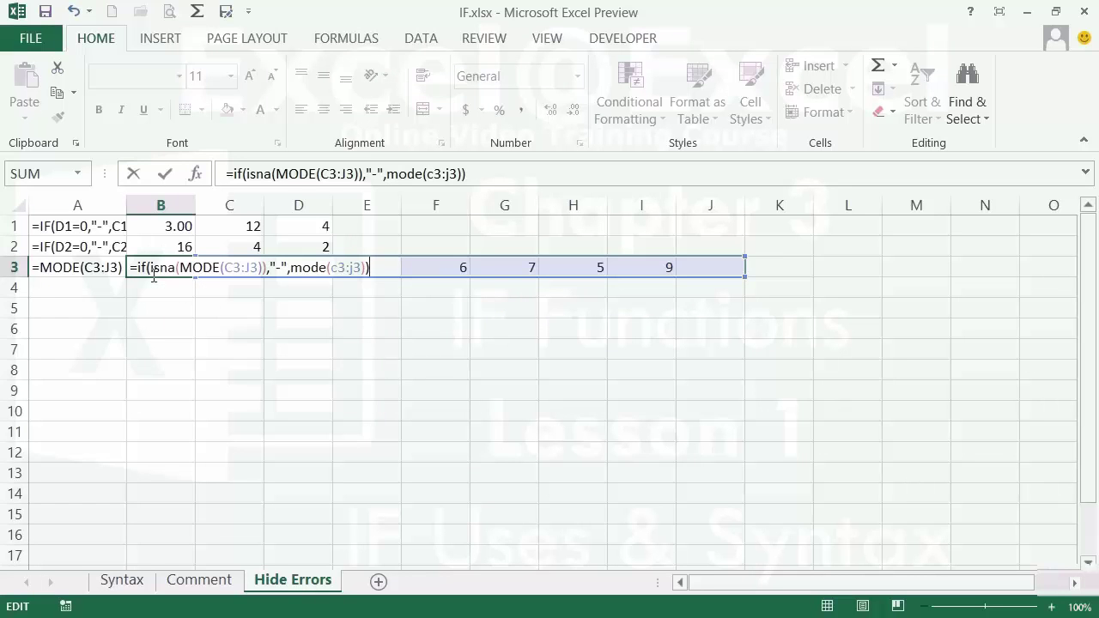
key(Return)
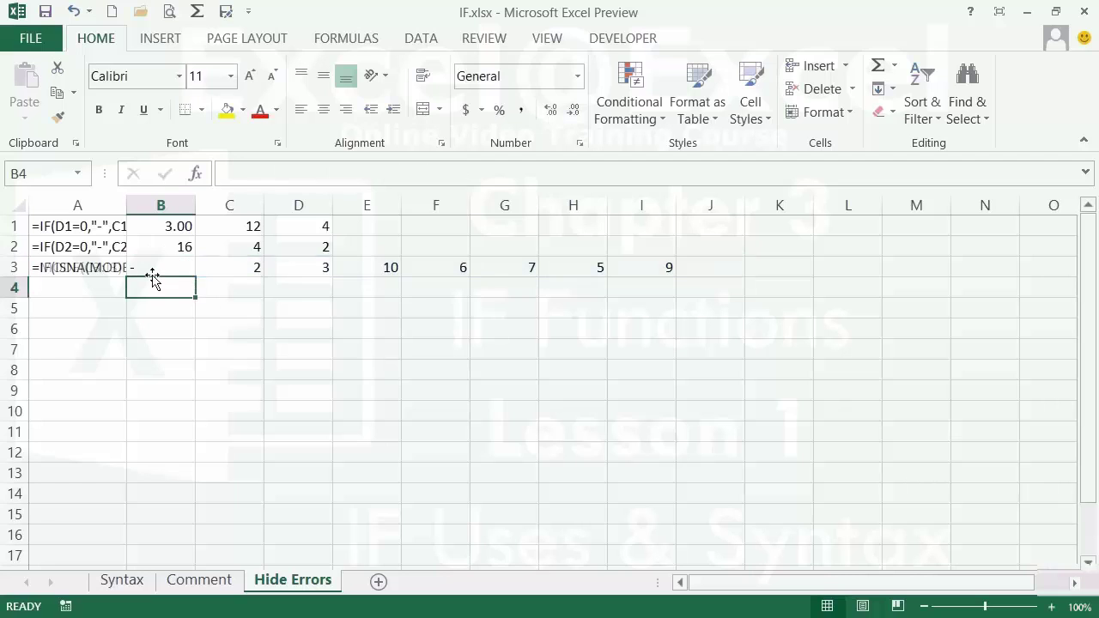
click(153, 275)
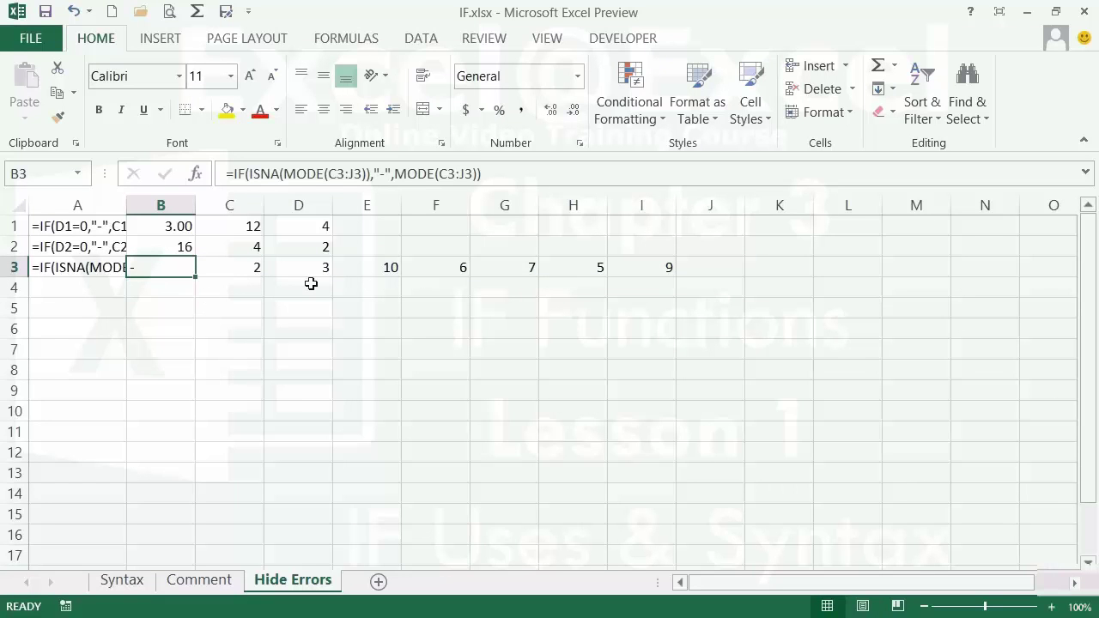
- Set cell F3 in the MODE data range to 10 and switch to the Syntax sheet
click(463, 273)
text(10)
key(Tab)
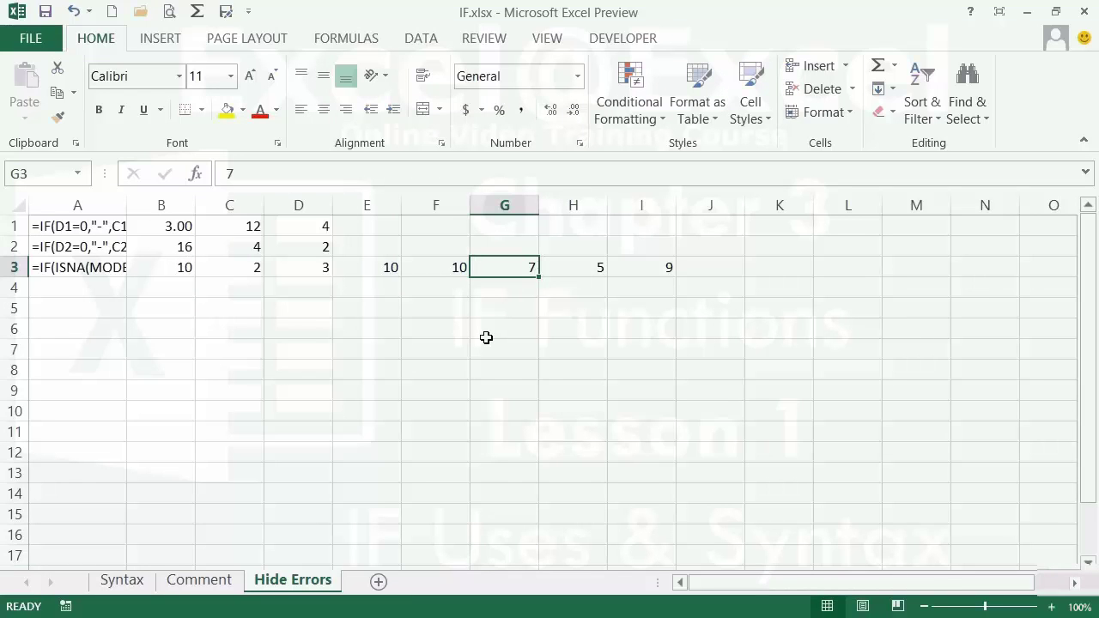
click(125, 581)
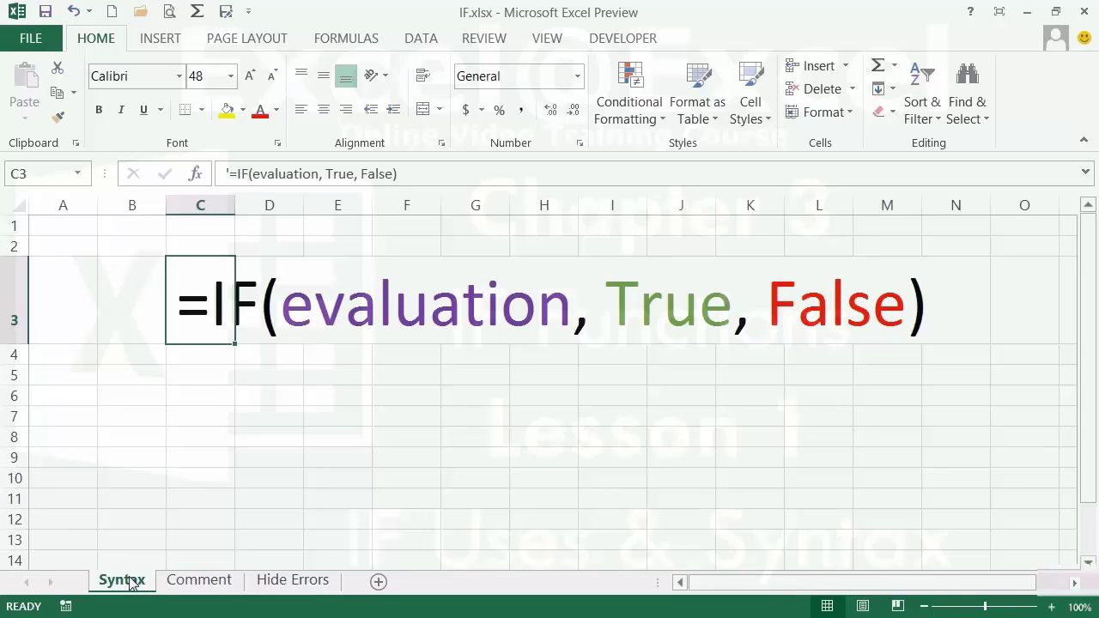